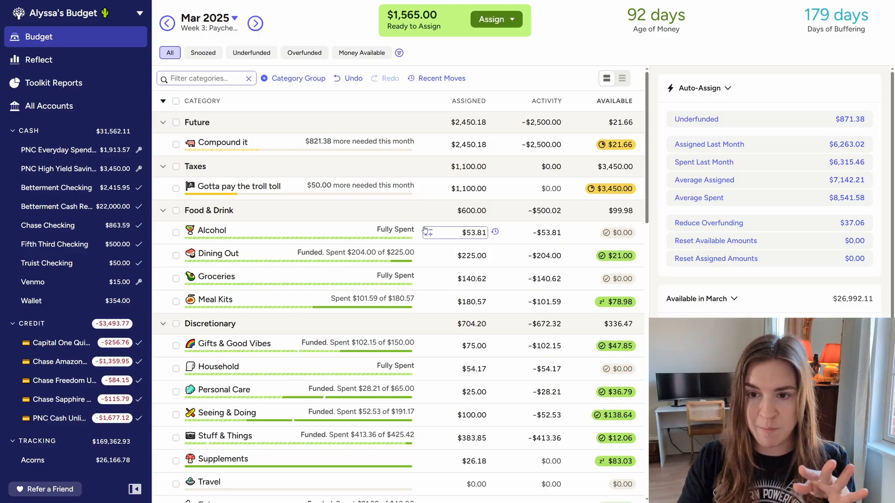
# Add $500 and another $15 to the amount assigned to Compound it in March 2025
pyautogui.click(301, 143)
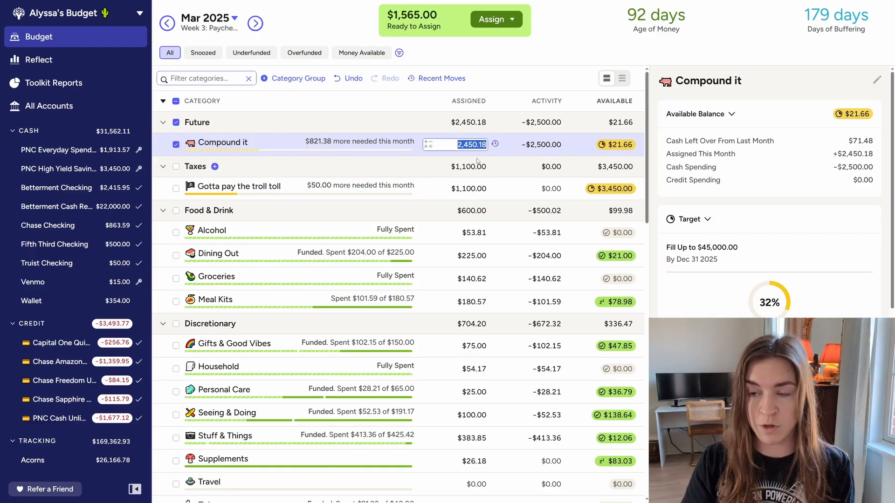
pyautogui.press('Right')
pyautogui.write('+500')
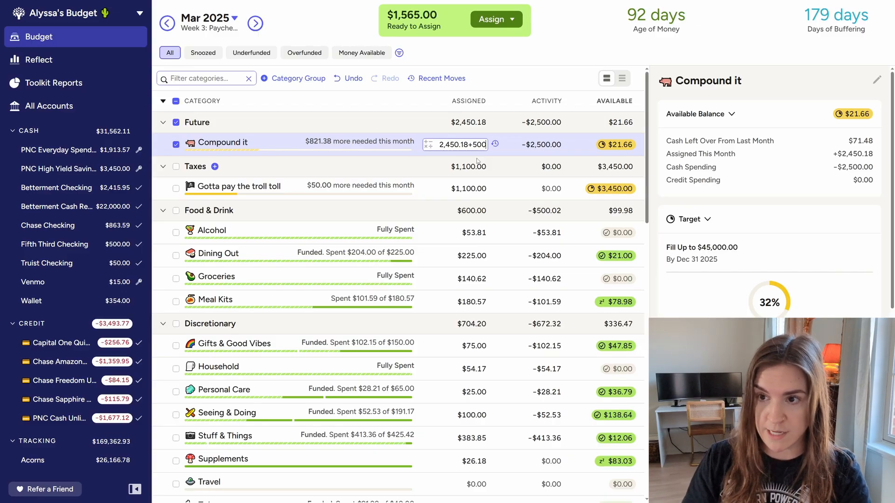
pyautogui.write('+15')
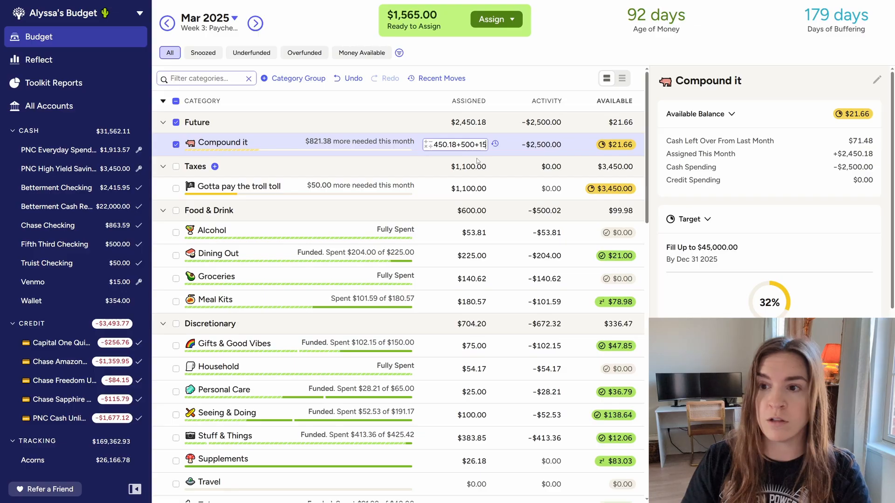
pyautogui.press('Return')
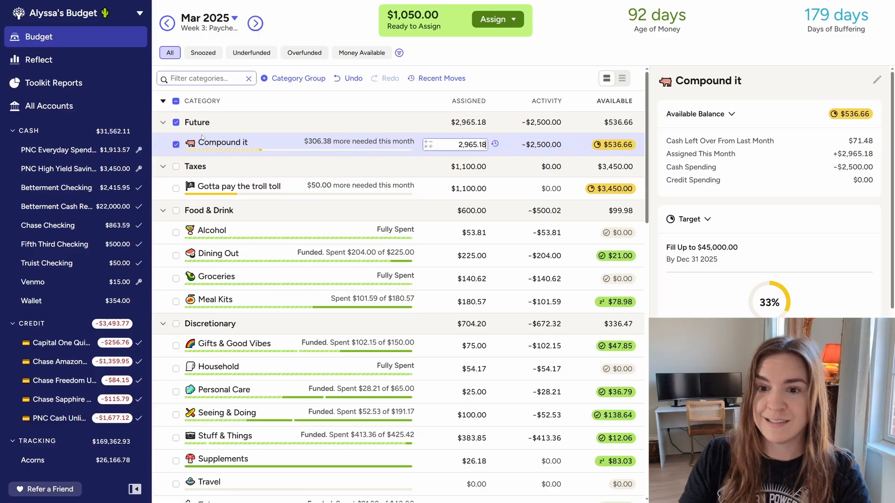
pyautogui.click(176, 145)
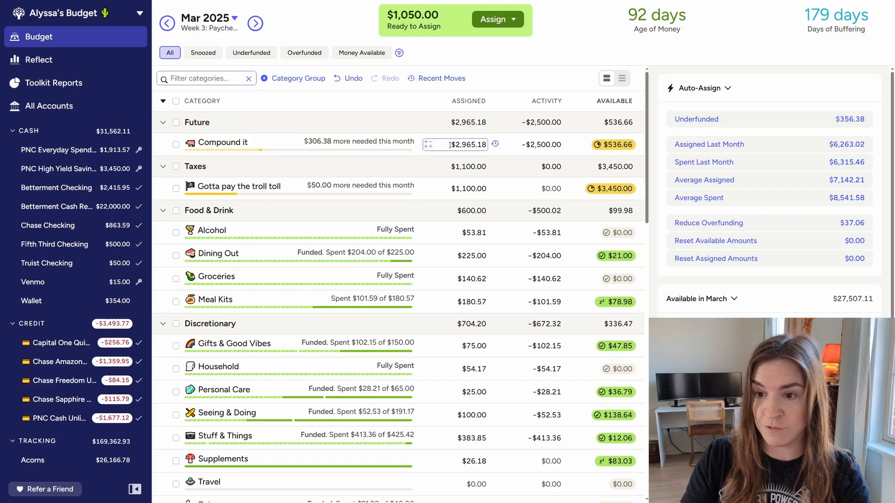
# Add $275 to the March amount assigned to Gotta pay the troll toll
pyautogui.click(293, 187)
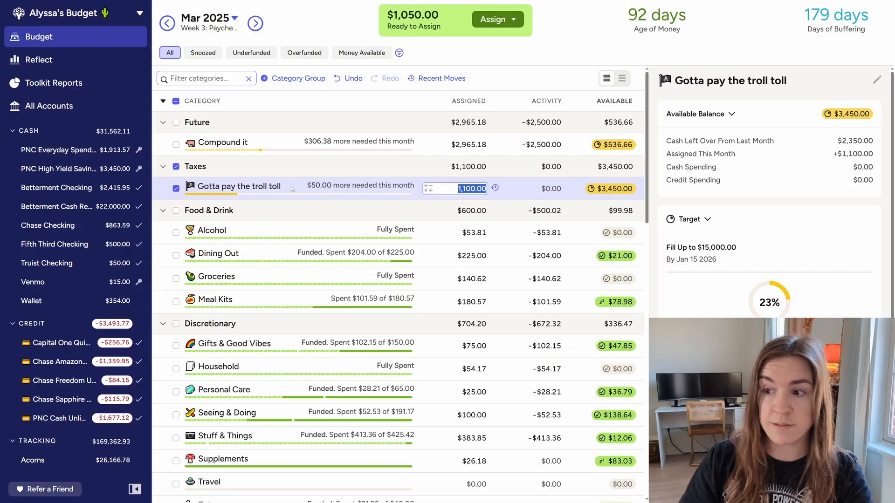
pyautogui.press('Right')
pyautogui.write('+275')
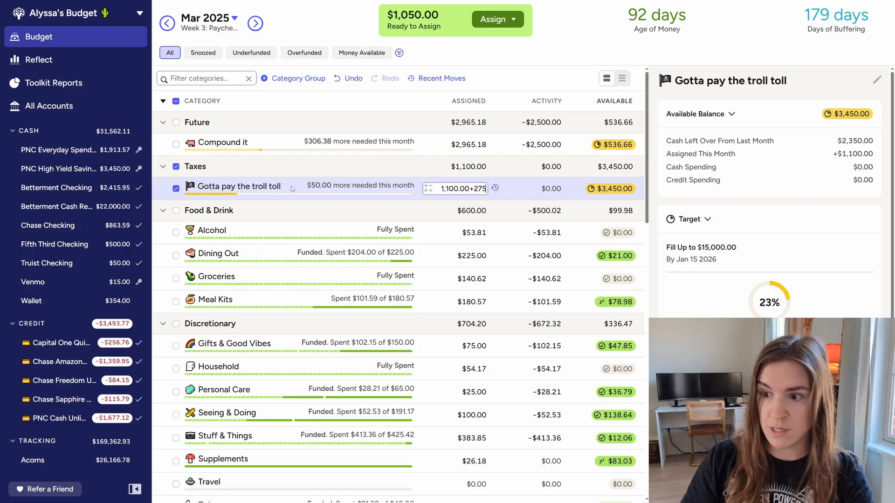
pyautogui.press('Return')
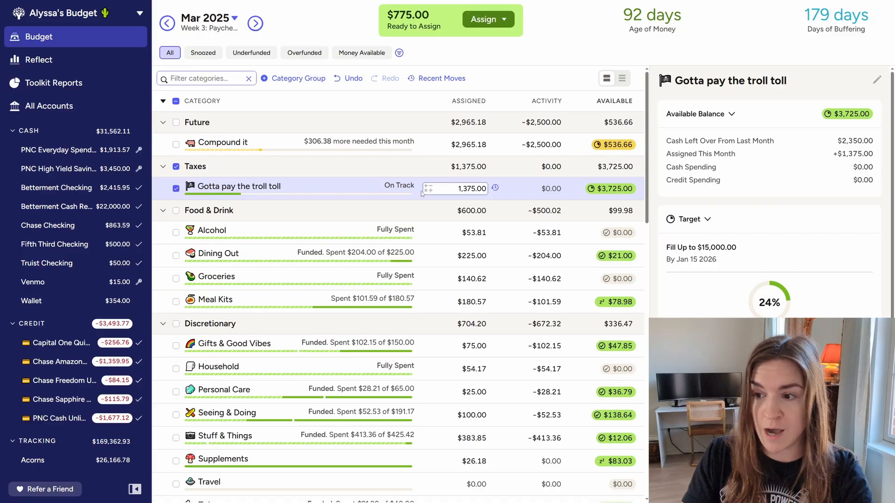
pyautogui.click(177, 188)
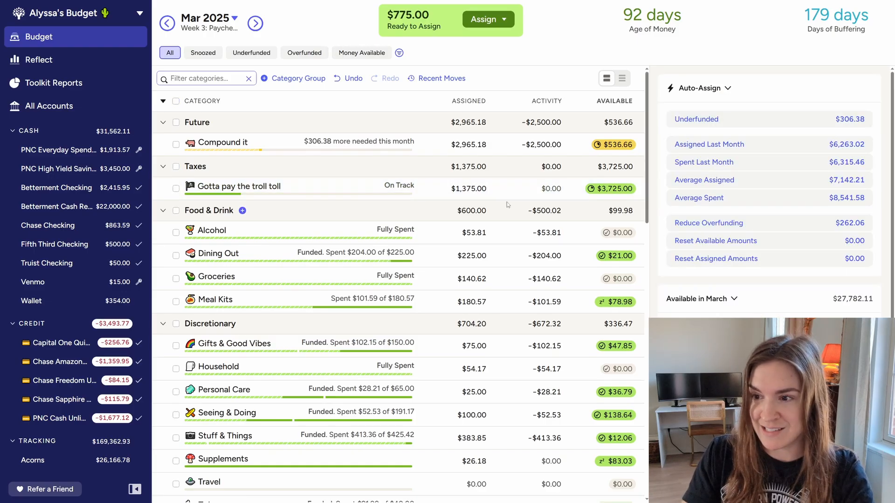
# Set the April 2025 amount assigned to Compassion in the Banana Stand group to $100
pyautogui.scroll(-4, 420, 231)
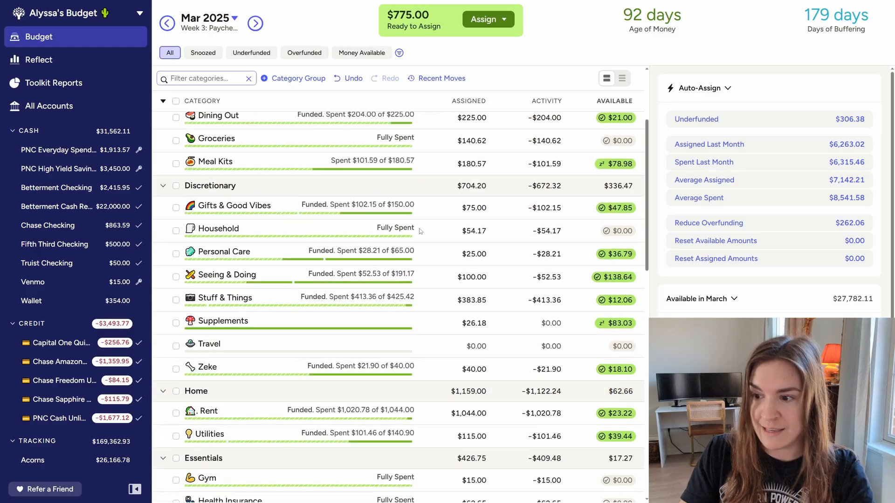
pyautogui.scroll(-6, 421, 231)
pyautogui.scroll(10, 425, 257)
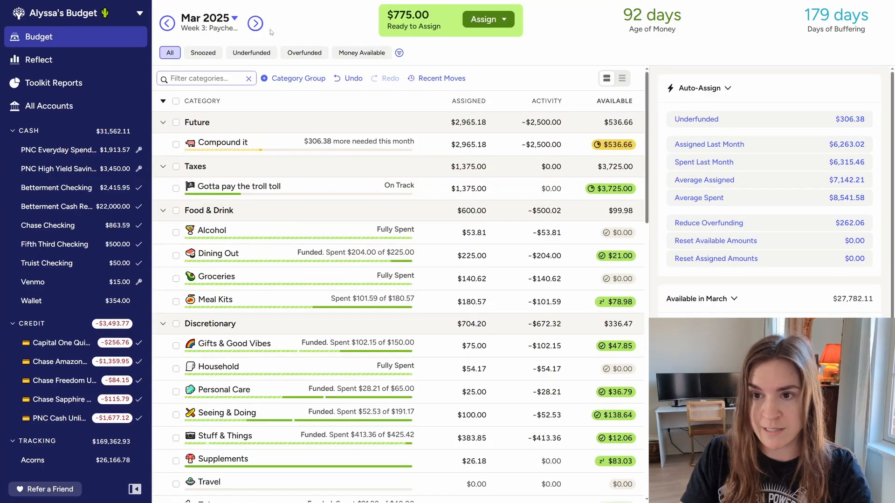
pyautogui.click(255, 23)
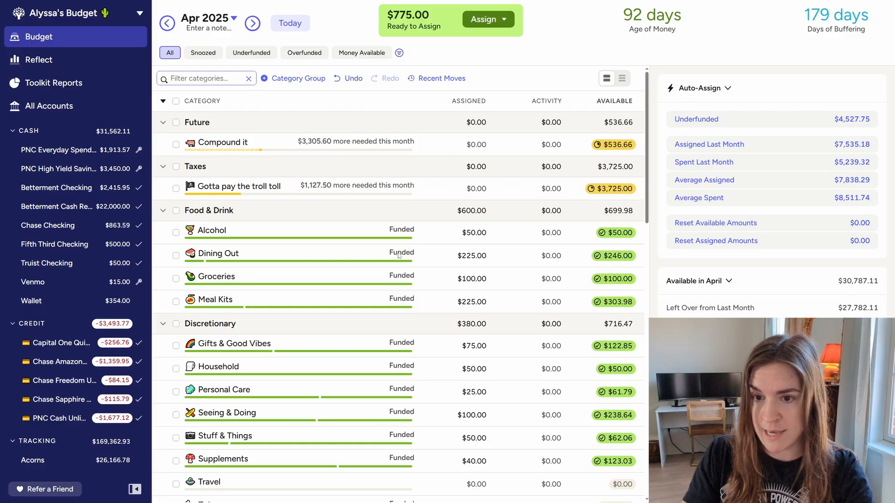
pyautogui.scroll(-5, 432, 275)
pyautogui.scroll(-5, 432, 275)
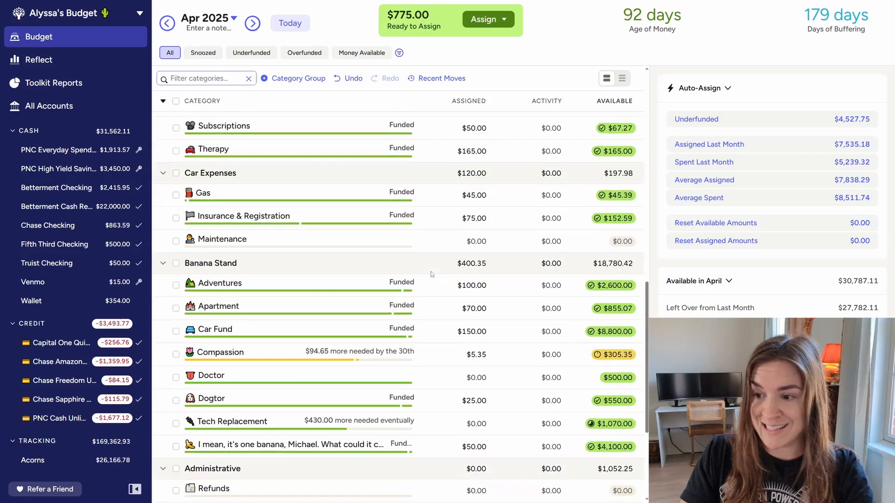
pyautogui.click(290, 355)
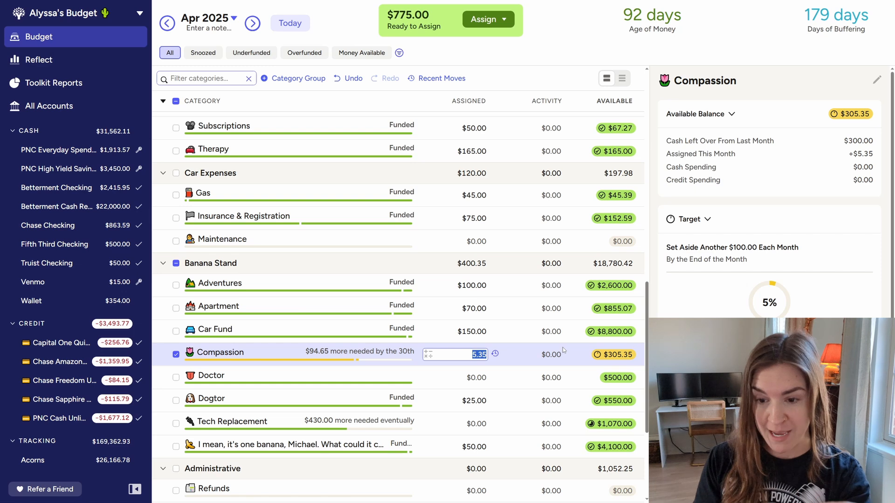
pyautogui.scroll(-1, 769, 191)
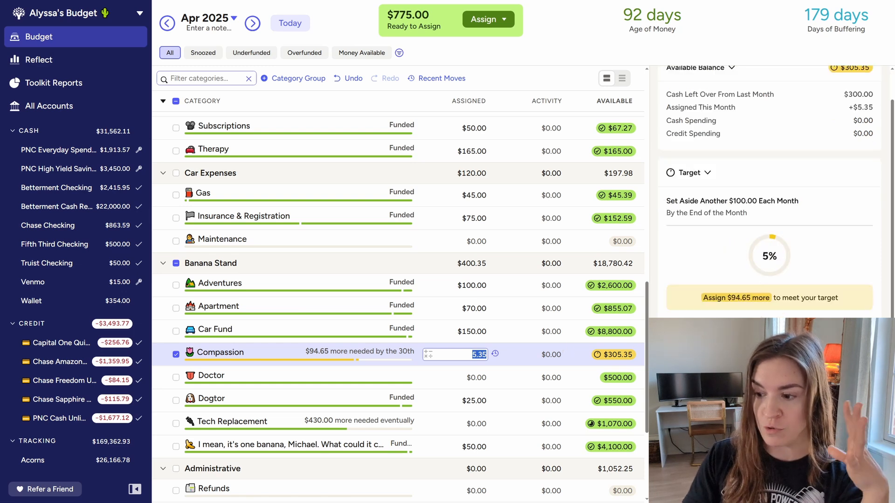
pyautogui.write('100')
pyautogui.press('Return')
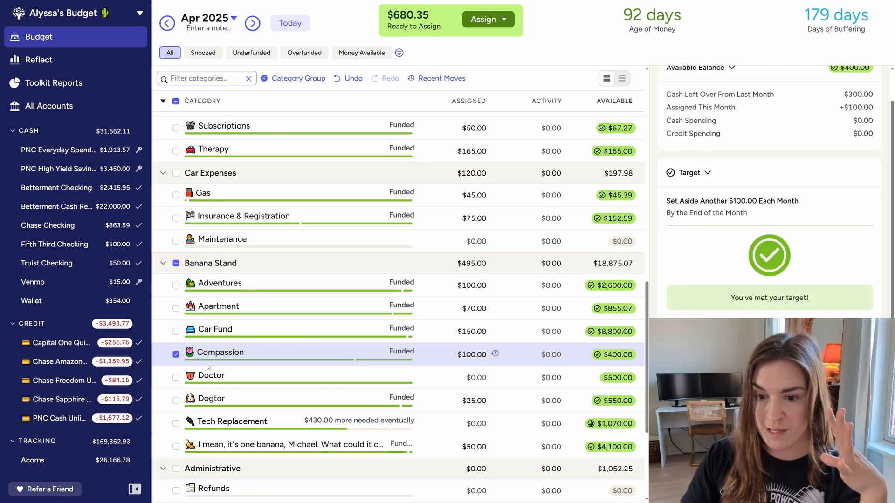
pyautogui.click(176, 354)
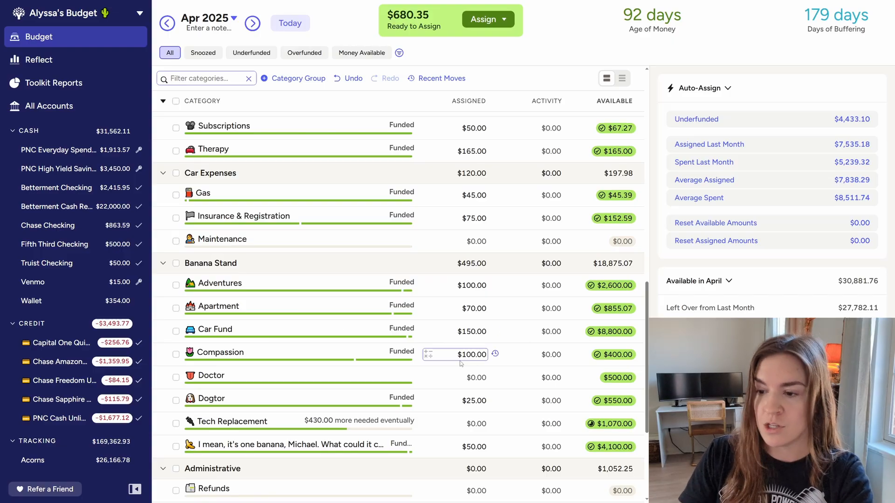
# Review the April categories for remaining funding needs, including the Compound it and Gotta pay the troll toll targets
pyautogui.scroll(6, 460, 364)
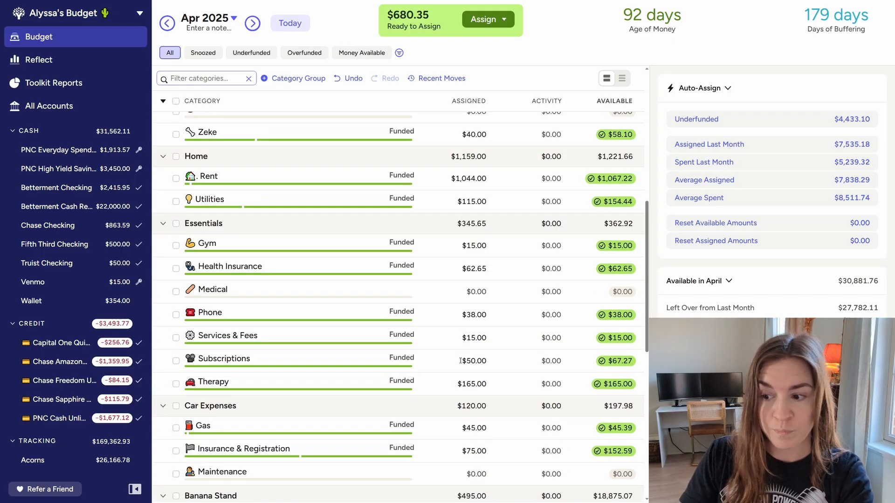
pyautogui.scroll(-4, 461, 363)
pyautogui.scroll(-6, 459, 360)
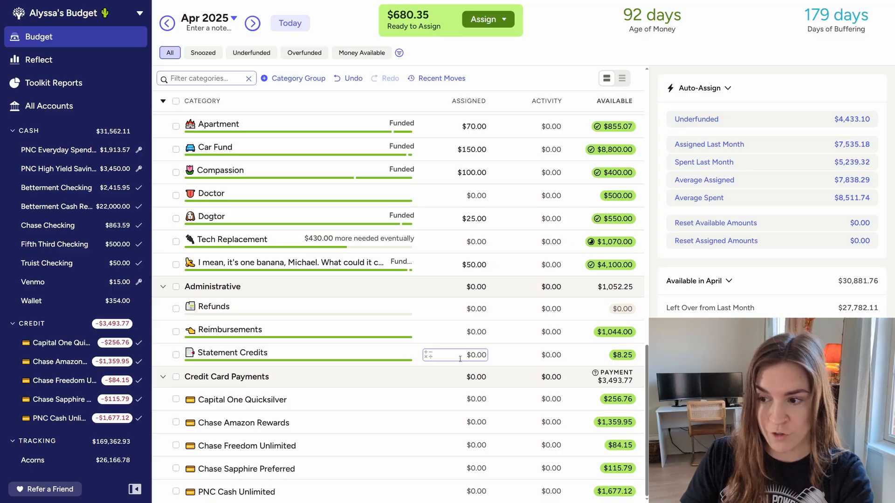
pyautogui.scroll(20, 460, 359)
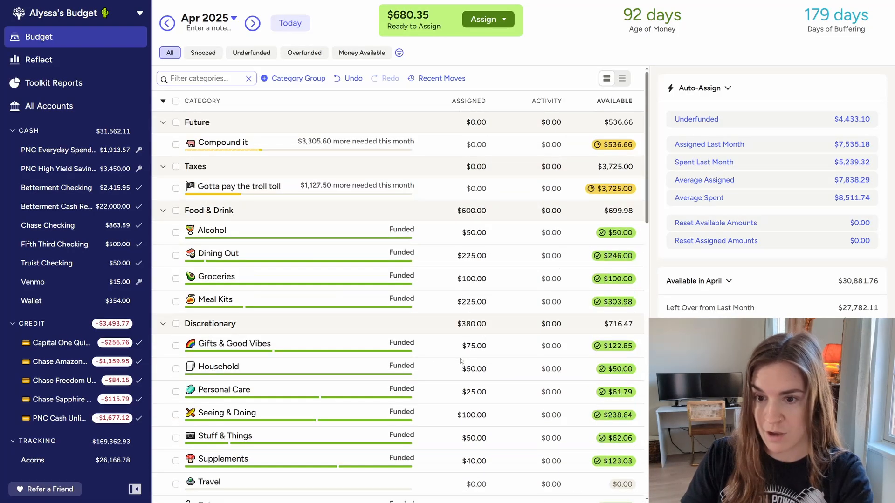
pyautogui.click(384, 147)
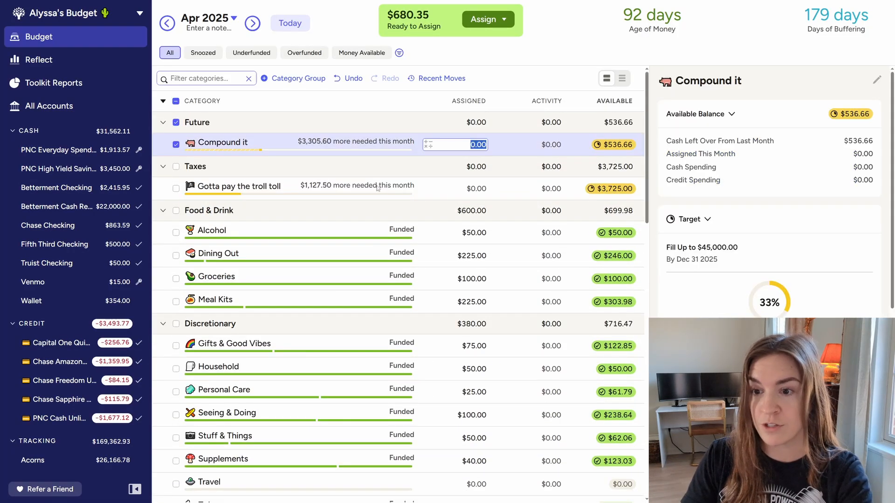
pyautogui.click(342, 191)
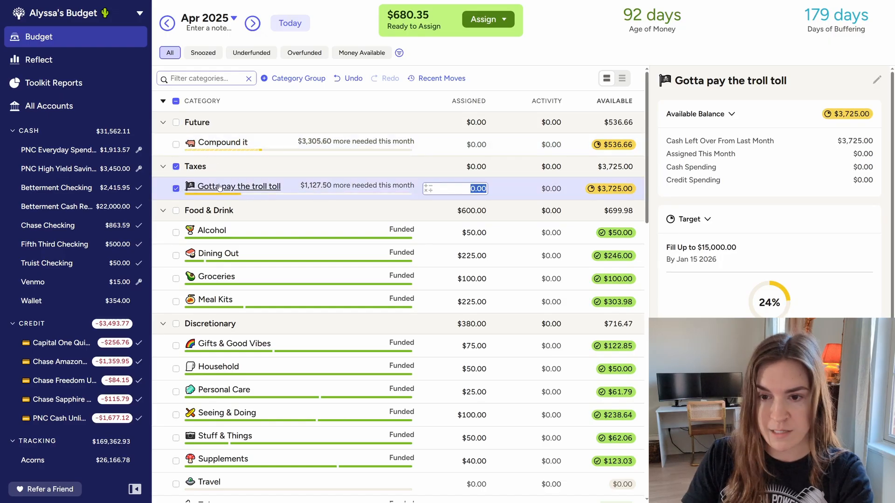
pyautogui.click(176, 189)
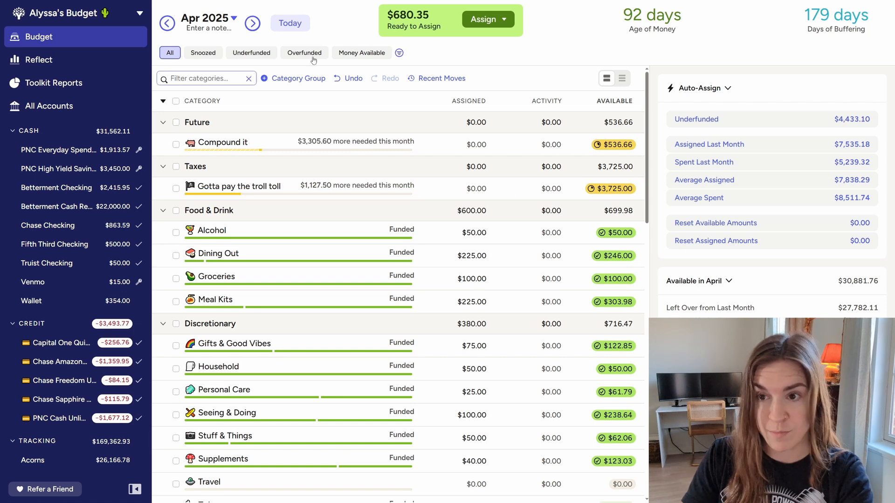
# Return to the March 2025 budget and examine the Meal Kits category's balance and target
pyautogui.click(302, 27)
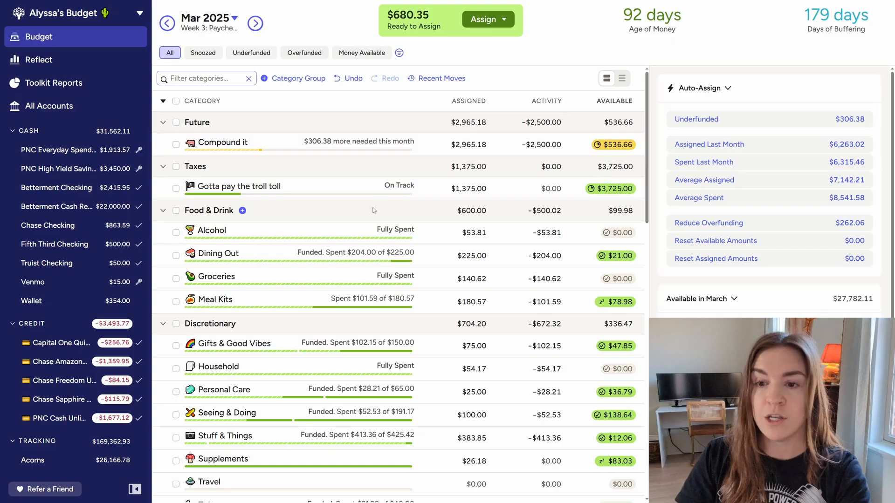
pyautogui.scroll(-2, 327, 219)
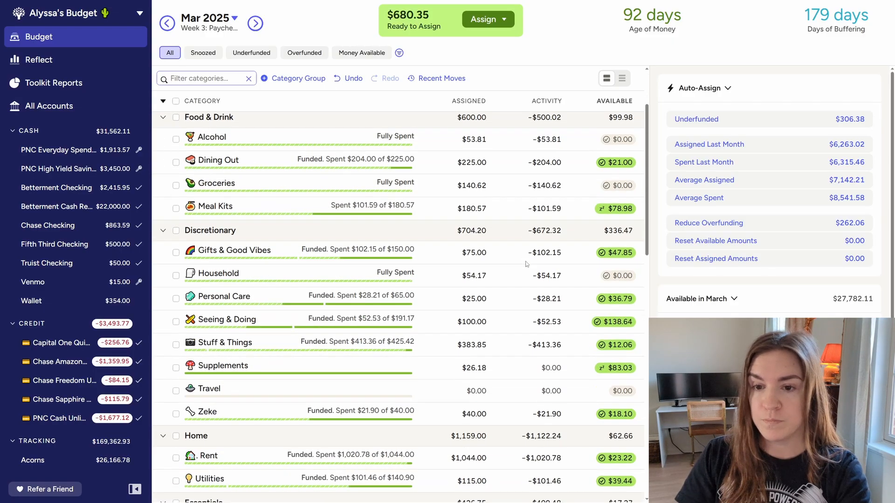
pyautogui.scroll(1, 265, 226)
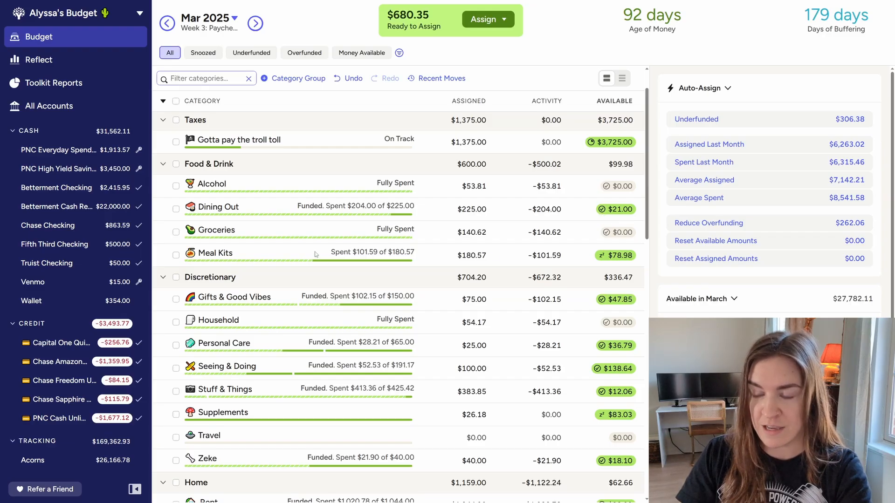
pyautogui.click(332, 259)
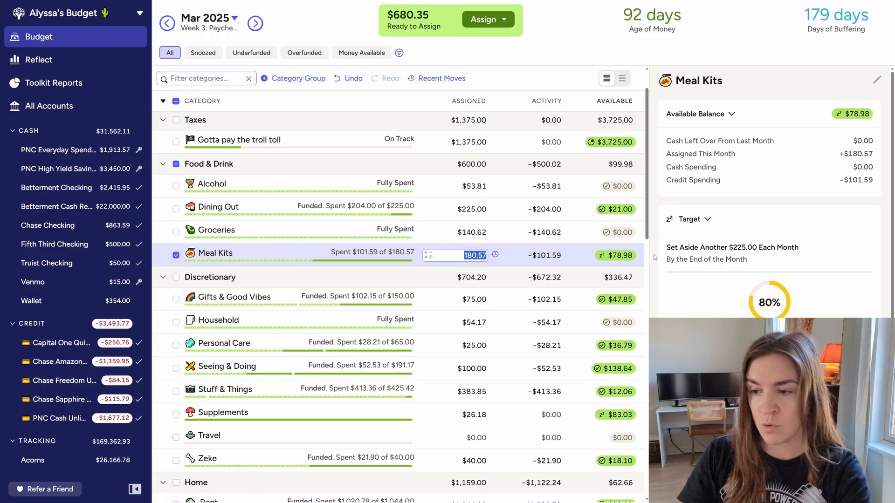
pyautogui.click(177, 255)
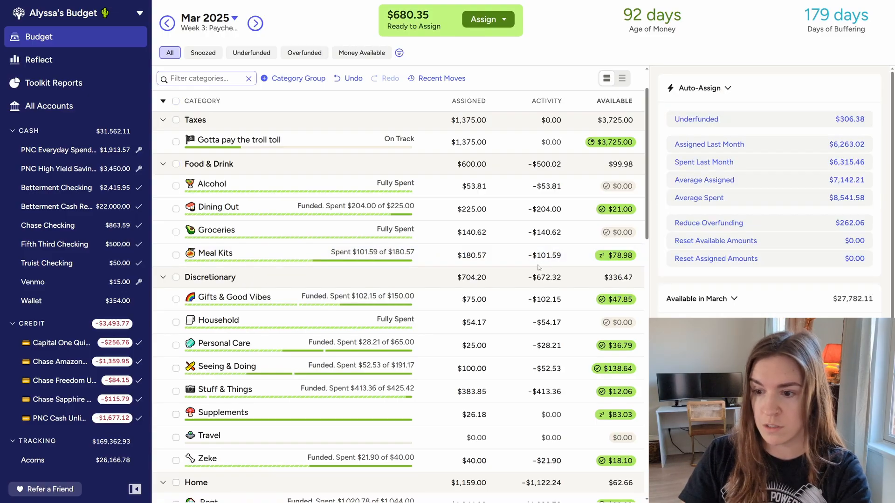
# Examine the target details of the Supplements category in March, leaving its assigned amount as is
pyautogui.scroll(-1, 435, 295)
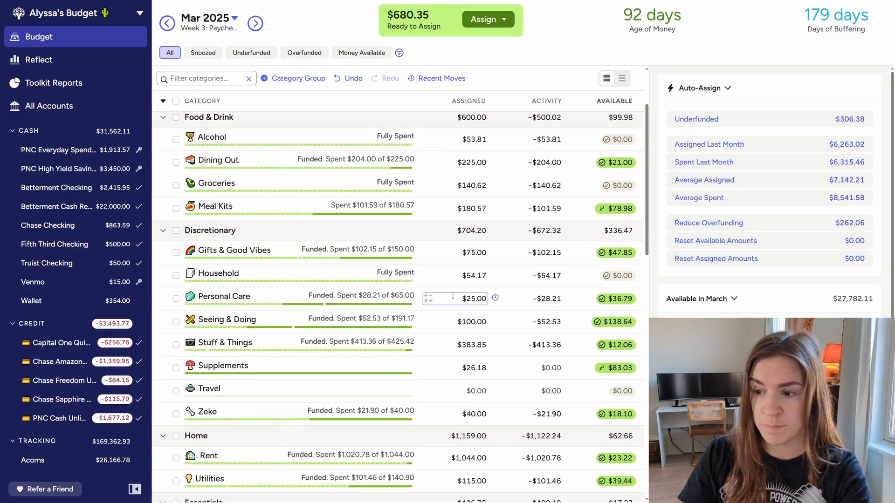
pyautogui.scroll(-2, 434, 296)
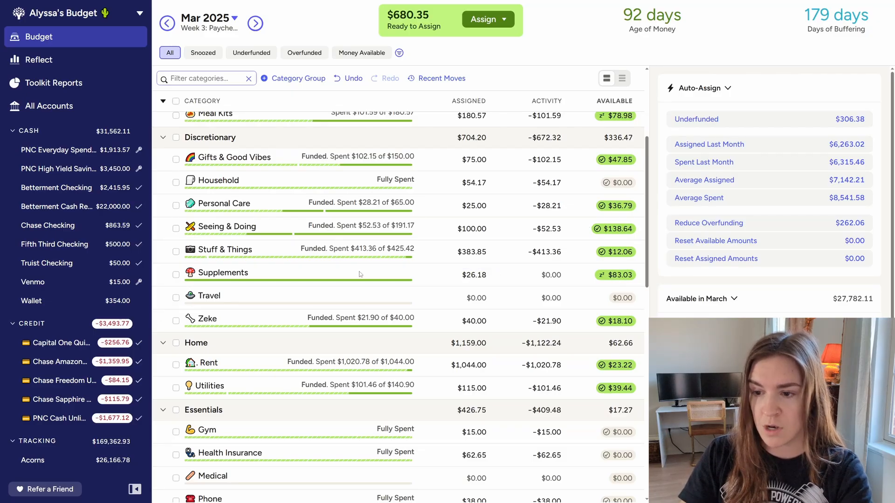
pyautogui.click(338, 278)
pyautogui.scroll(-5, 769, 187)
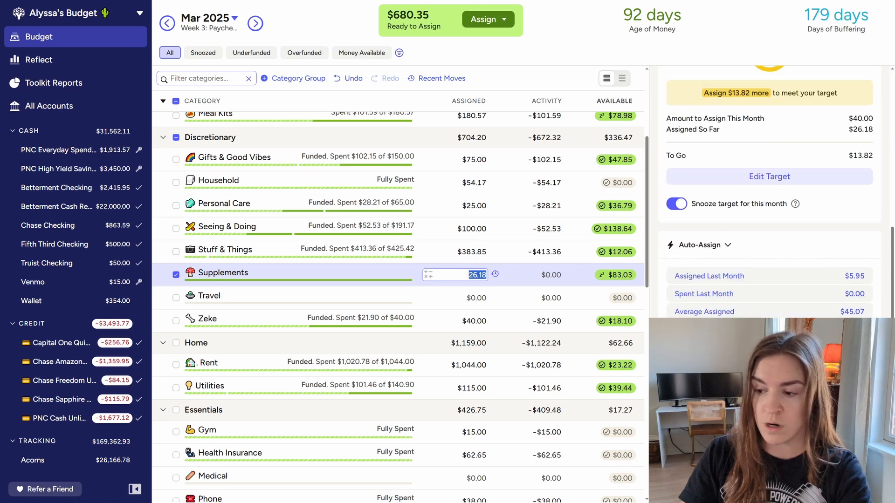
pyautogui.press('Escape')
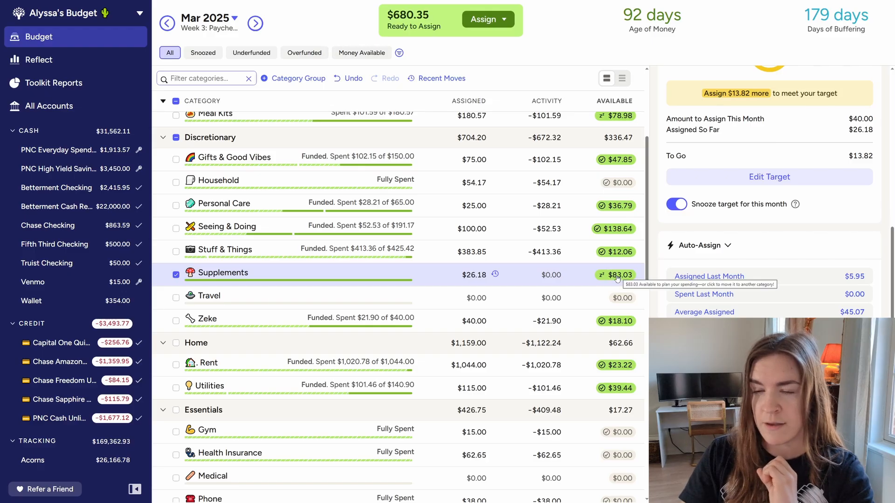
# Check the Supplements category in April 2025, and move $13.03 from Supplements in March back to Ready to Assign
pyautogui.click(255, 24)
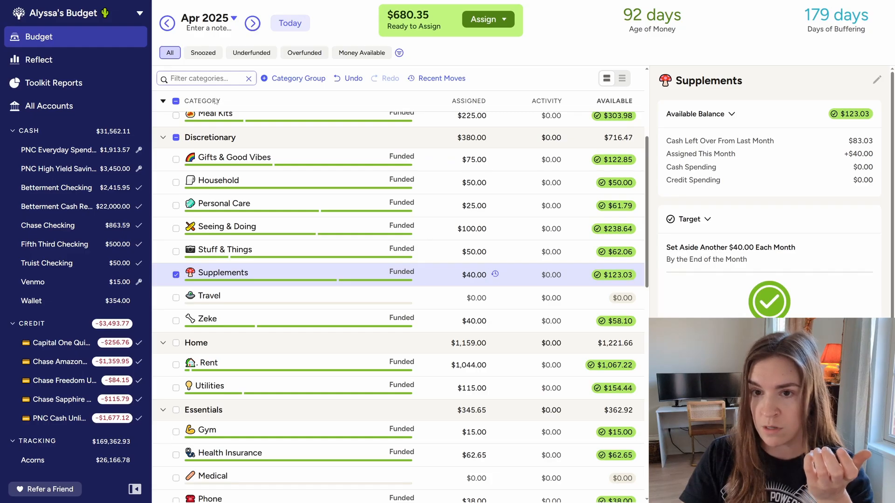
pyautogui.click(290, 23)
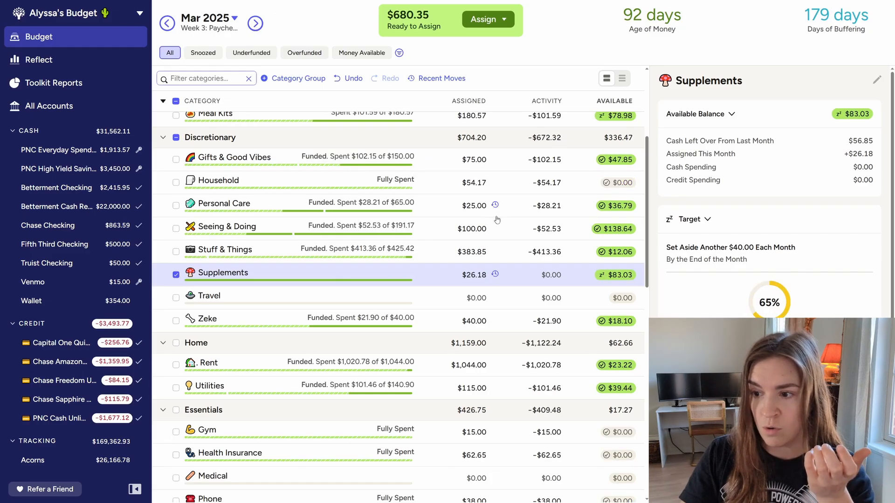
pyautogui.click(623, 277)
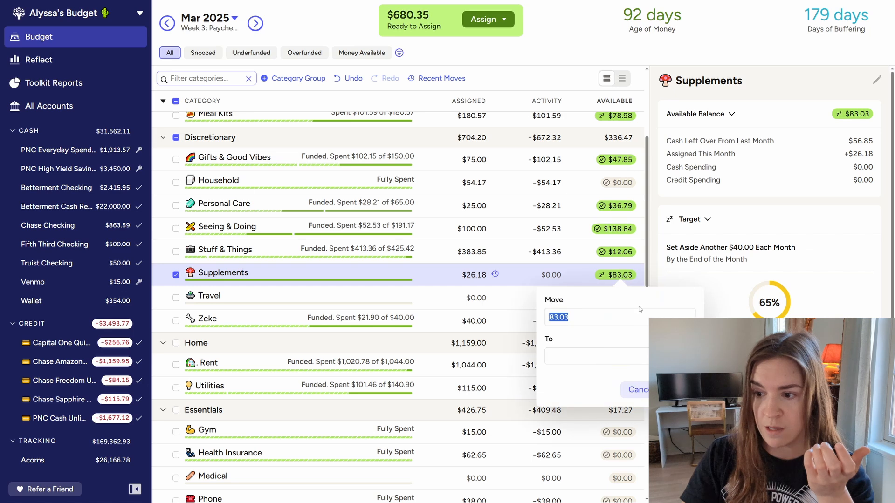
pyautogui.write('13.03')
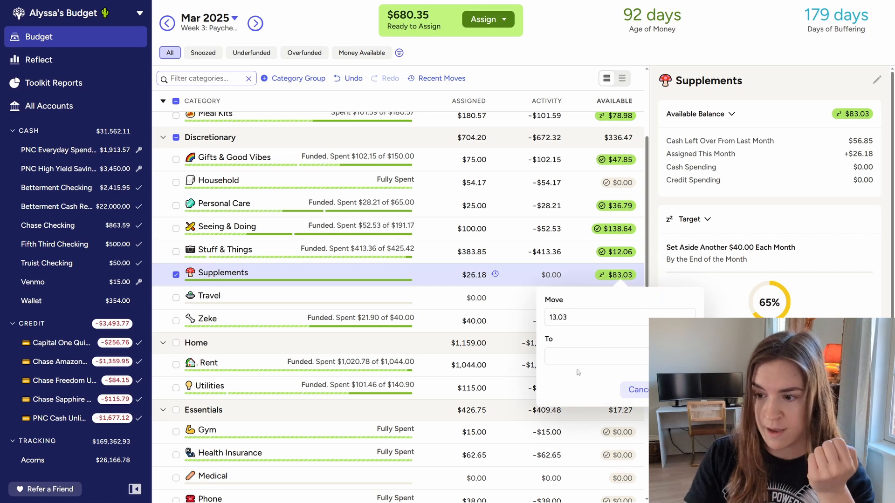
pyautogui.click(573, 358)
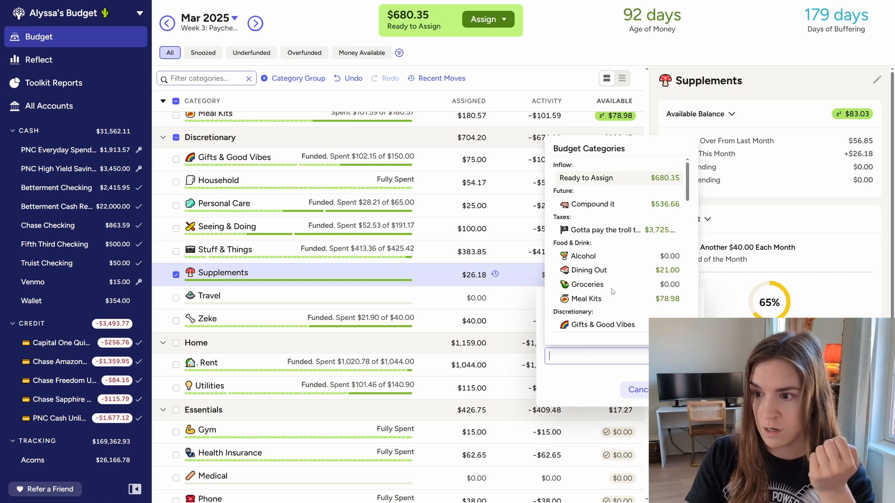
pyautogui.click(616, 180)
pyautogui.click(678, 390)
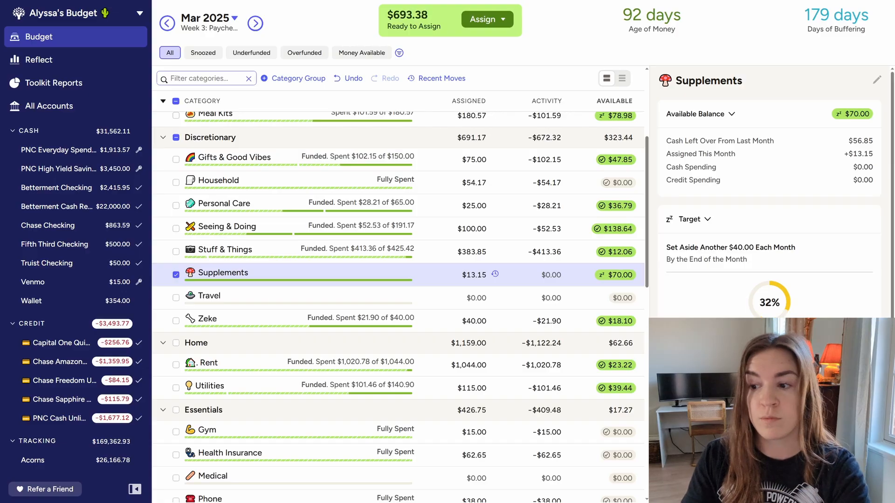
# Move $23.22 from Rent to Utilities in March and snooze the Rent target for this month
pyautogui.scroll(-1, 368, 325)
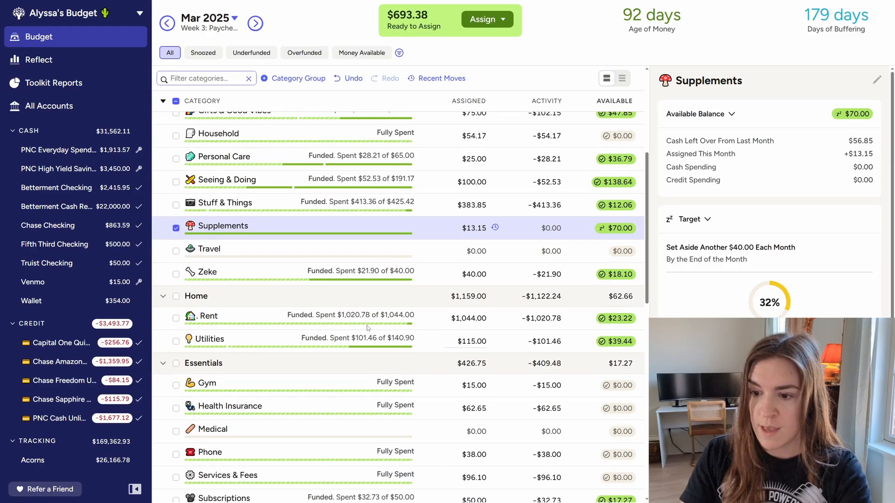
pyautogui.scroll(-2, 366, 324)
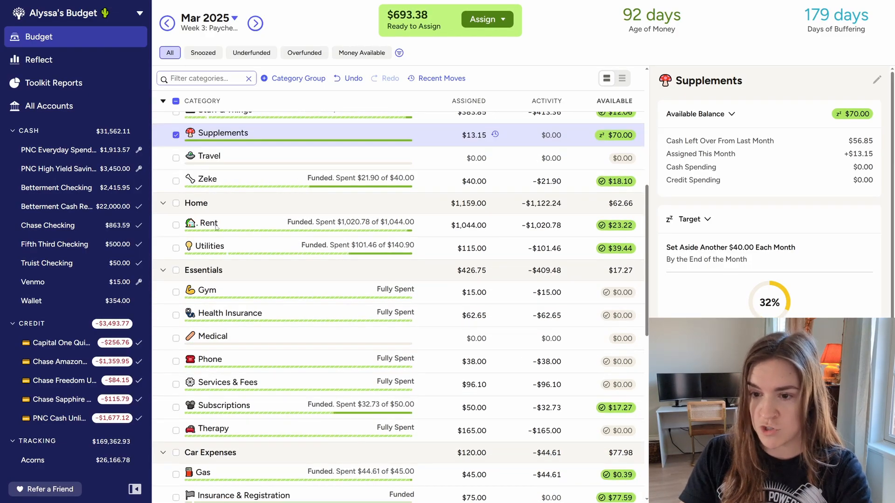
pyautogui.click(419, 235)
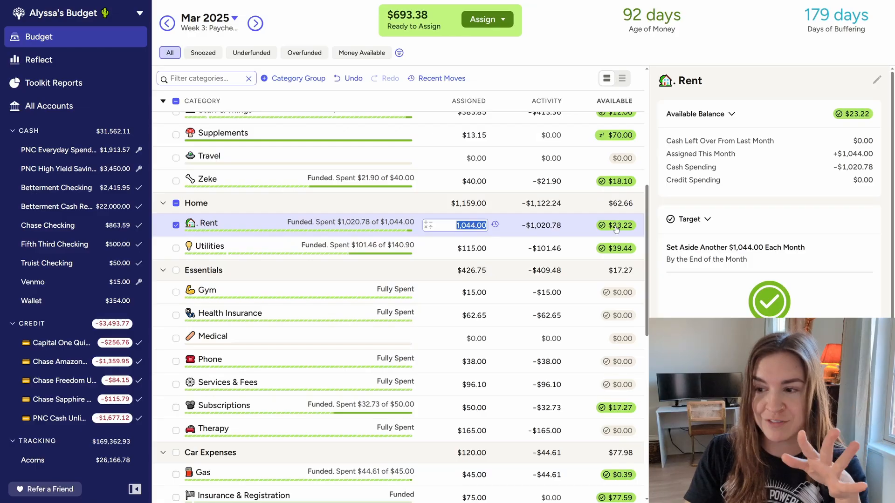
pyautogui.moveTo(616, 228)
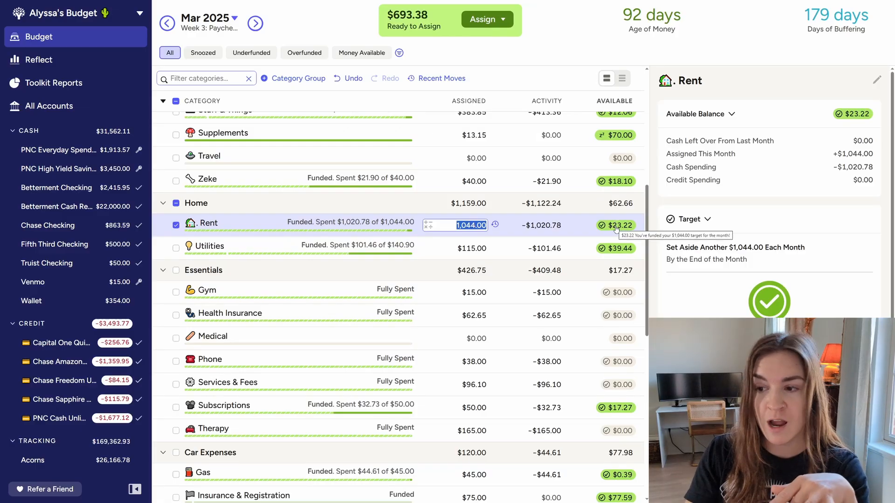
pyautogui.click(617, 229)
pyautogui.click(569, 307)
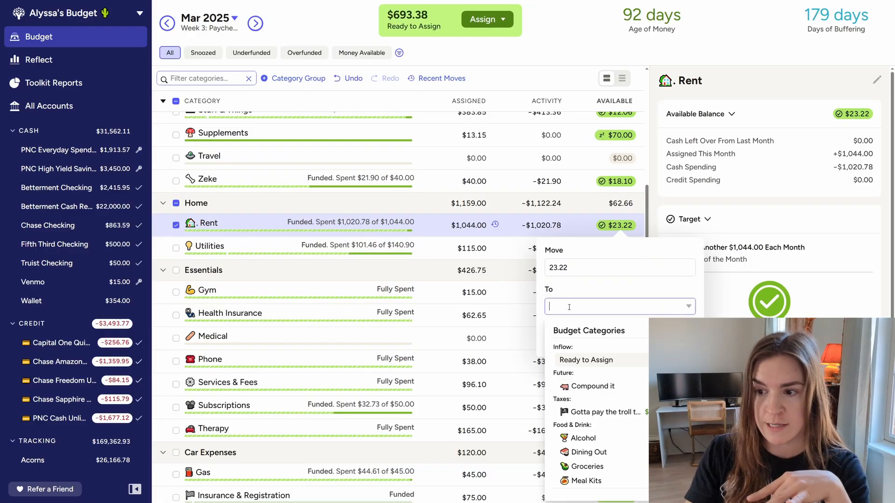
pyautogui.write('ut')
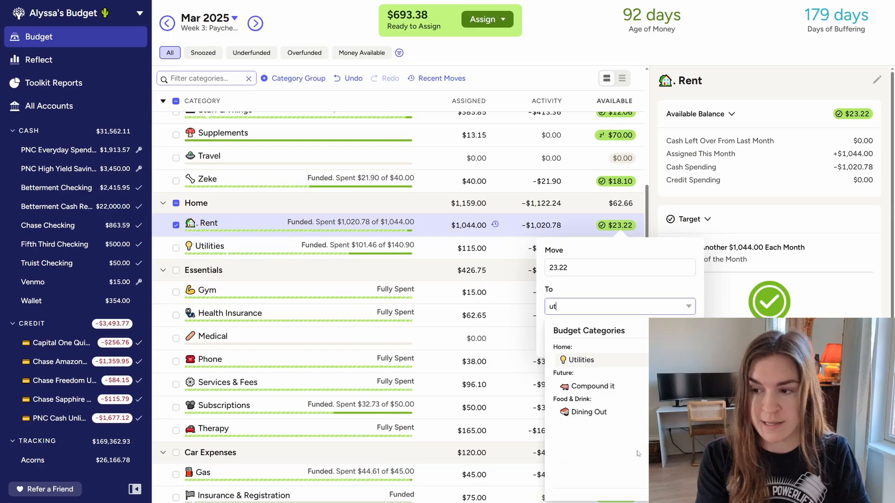
pyautogui.write('i')
pyautogui.click(629, 362)
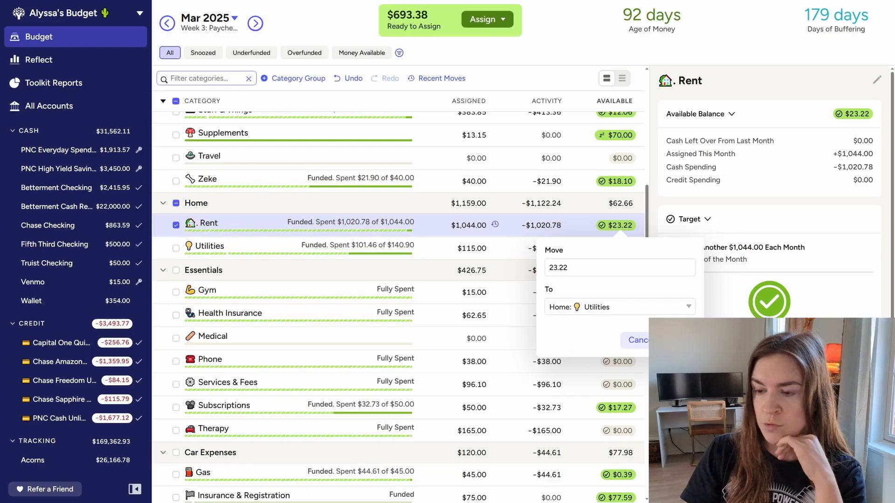
pyautogui.press('Return')
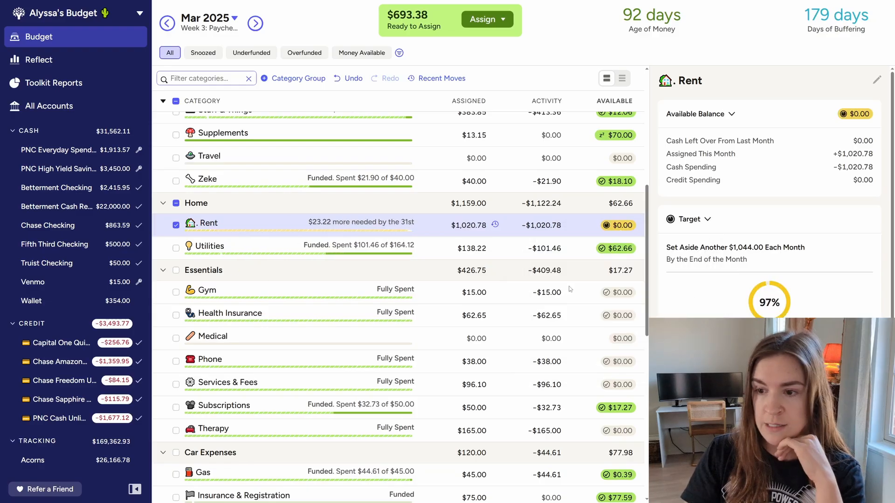
pyautogui.click(718, 422)
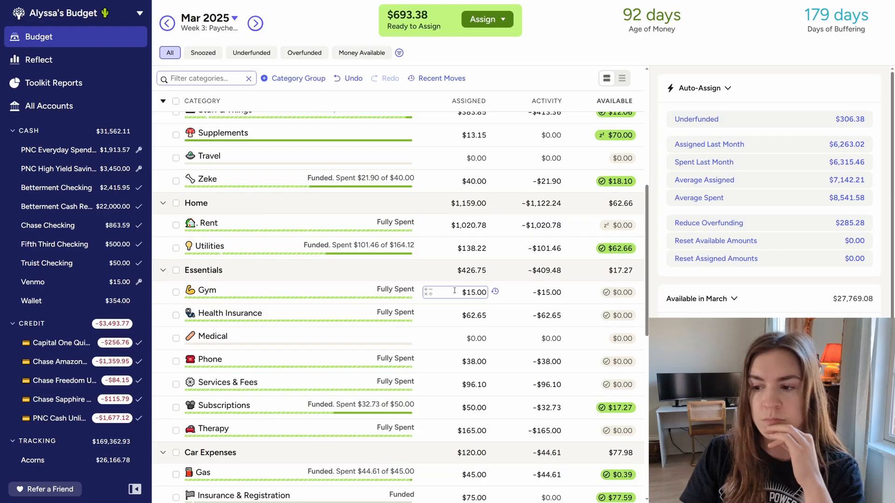
# Move $0.39 from the Gas category under Car Expenses to Ready to Assign
pyautogui.scroll(-3, 454, 291)
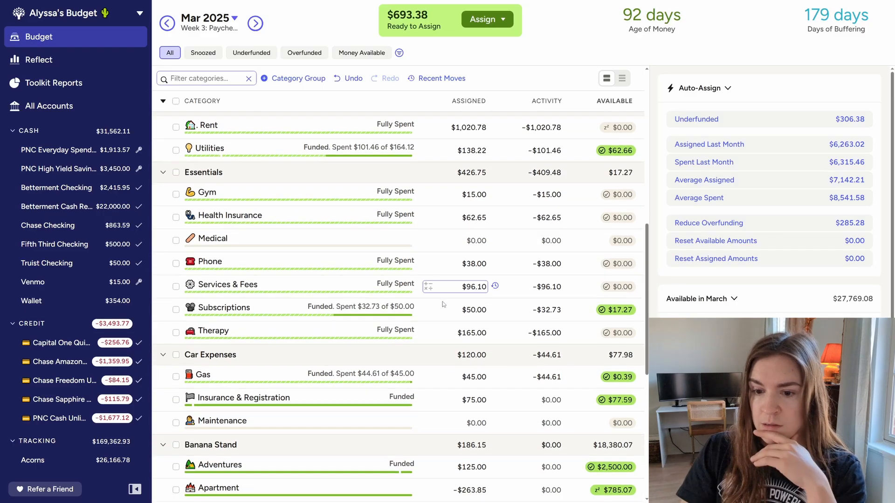
pyautogui.scroll(-1, 443, 302)
pyautogui.click(620, 335)
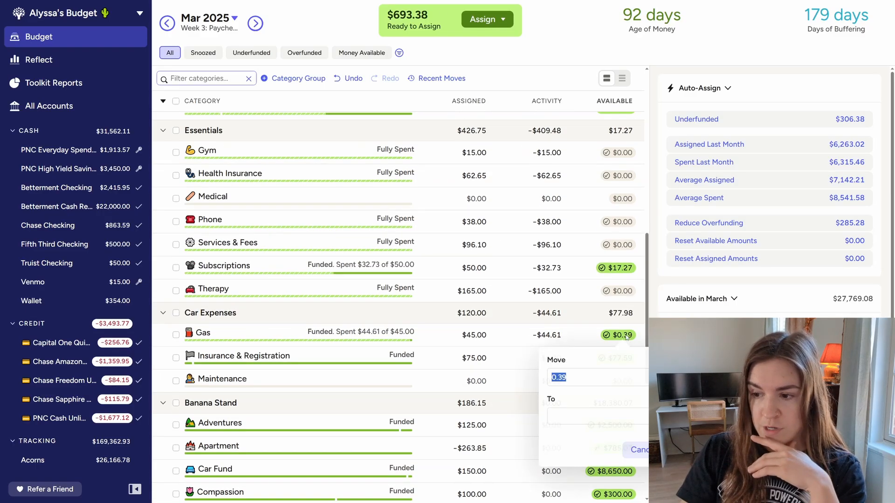
pyautogui.click(593, 417)
pyautogui.click(593, 237)
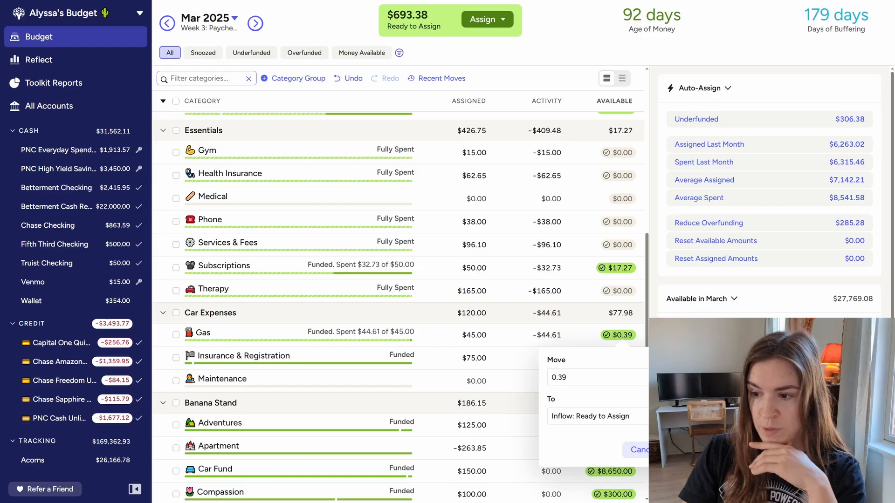
pyautogui.click(683, 450)
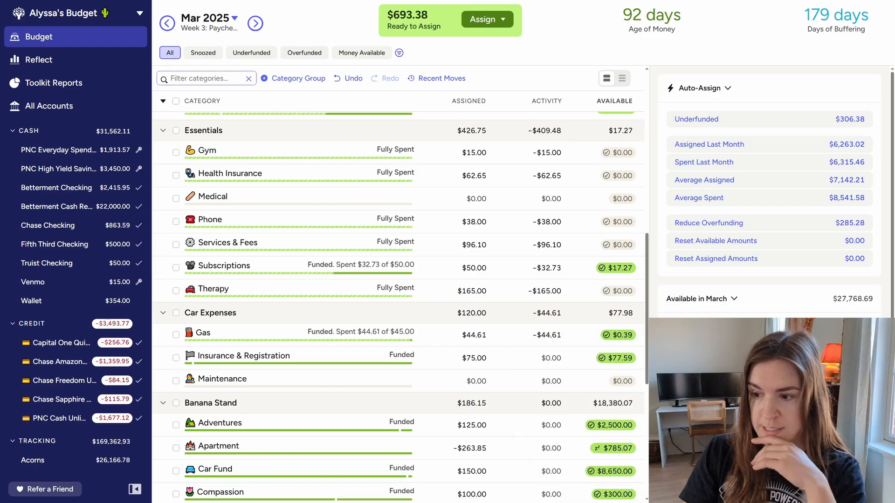
# Snooze the Gas category's target for March and deselect the category
pyautogui.click(177, 336)
pyautogui.press('Escape')
pyautogui.press('z')
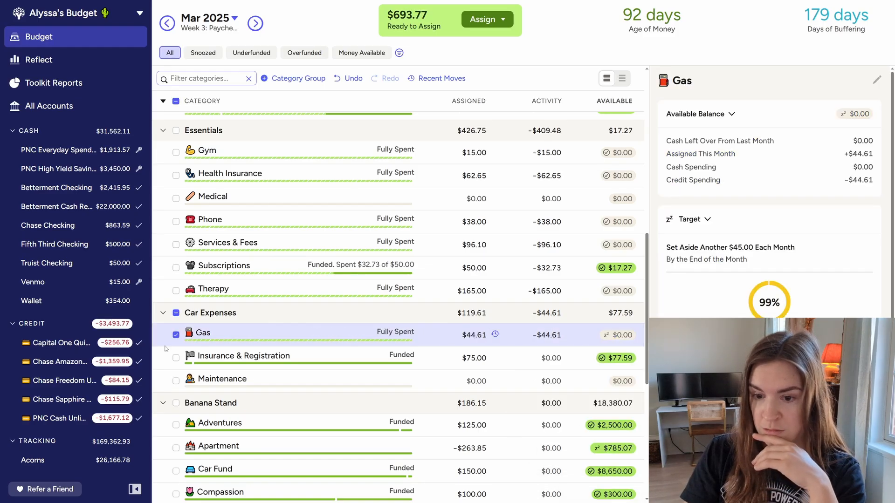
pyautogui.click(176, 335)
# Check the Reimbursements category in the Administrative group, and move $8.25 from Statement Credits to Ready to Assign
pyautogui.scroll(-1, 493, 370)
pyautogui.scroll(-6, 493, 370)
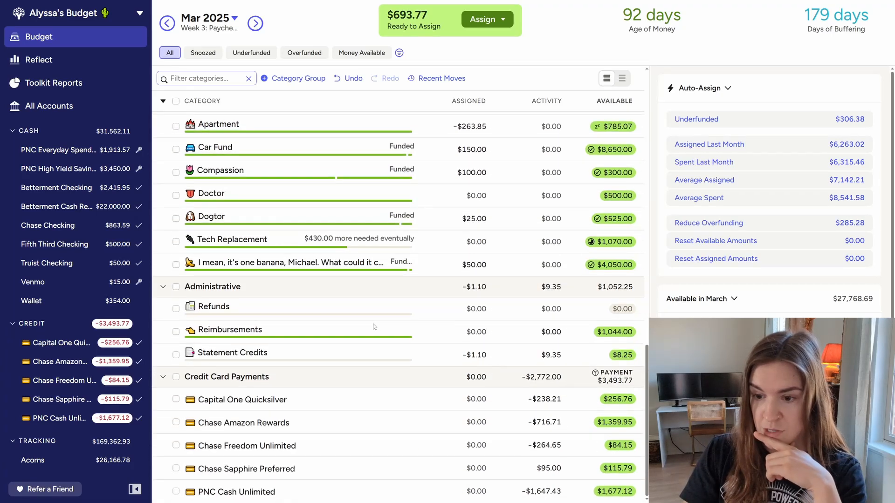
pyautogui.click(429, 337)
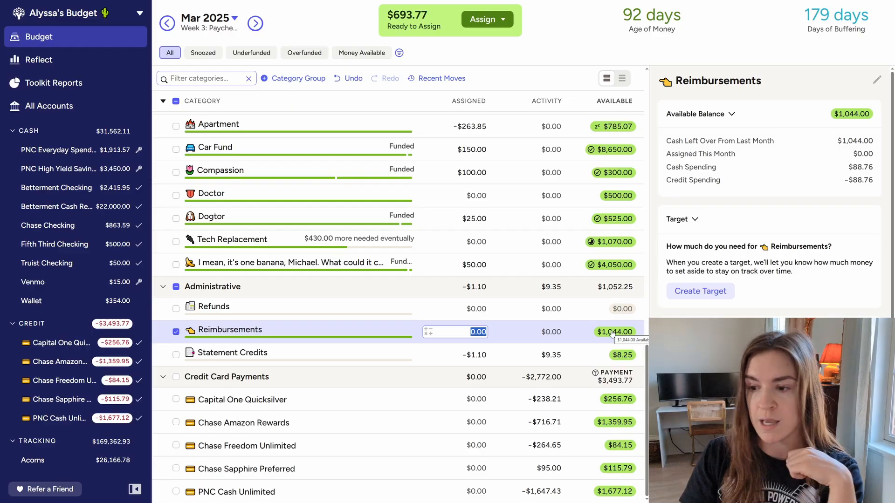
pyautogui.click(176, 333)
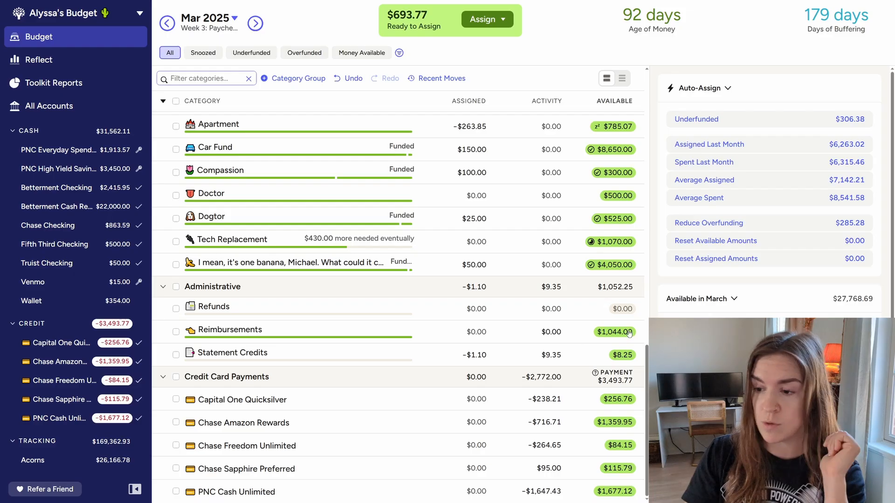
pyautogui.click(622, 357)
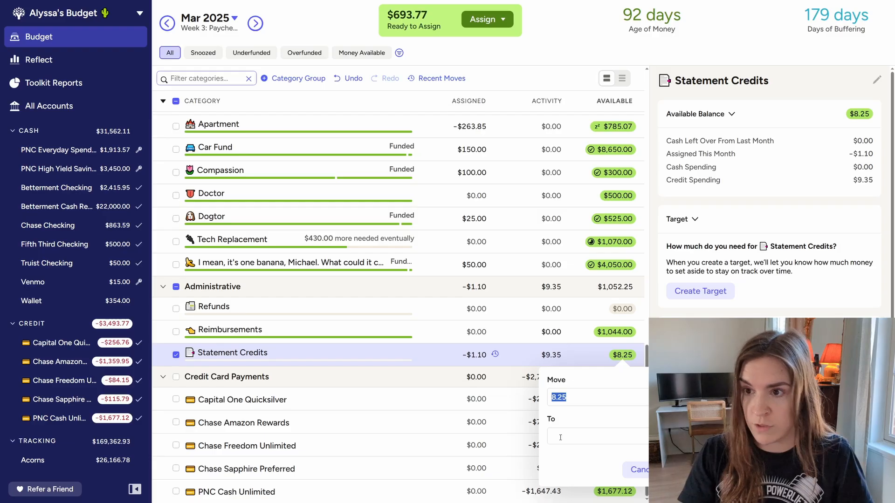
pyautogui.click(561, 438)
pyautogui.click(588, 258)
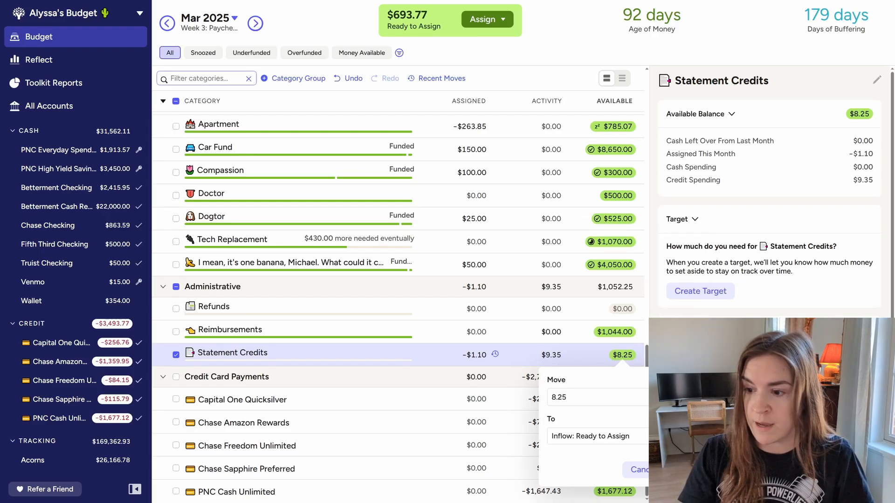
pyautogui.click(683, 469)
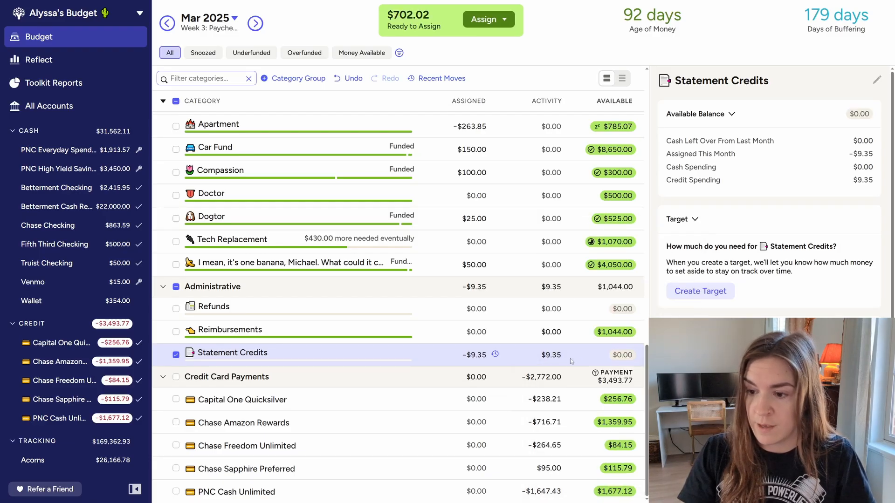
# Review the March activity transactions of the Statement Credits category, and deselect the category
pyautogui.click(550, 356)
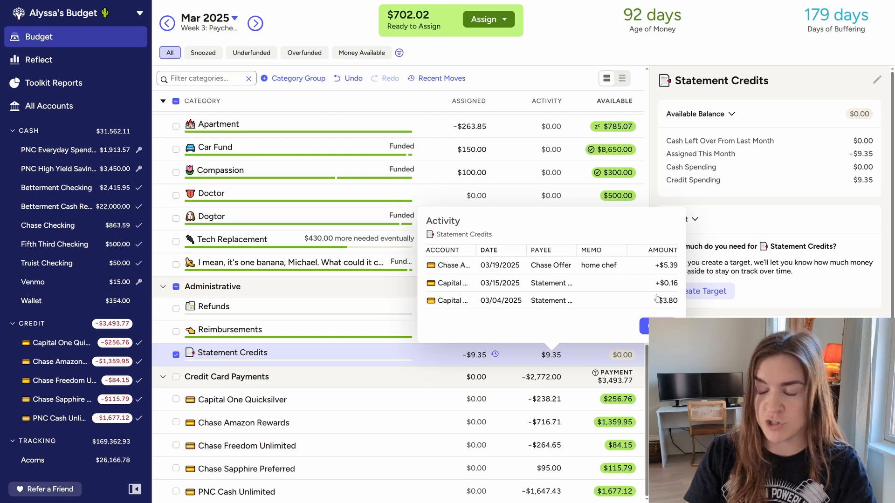
pyautogui.click(657, 327)
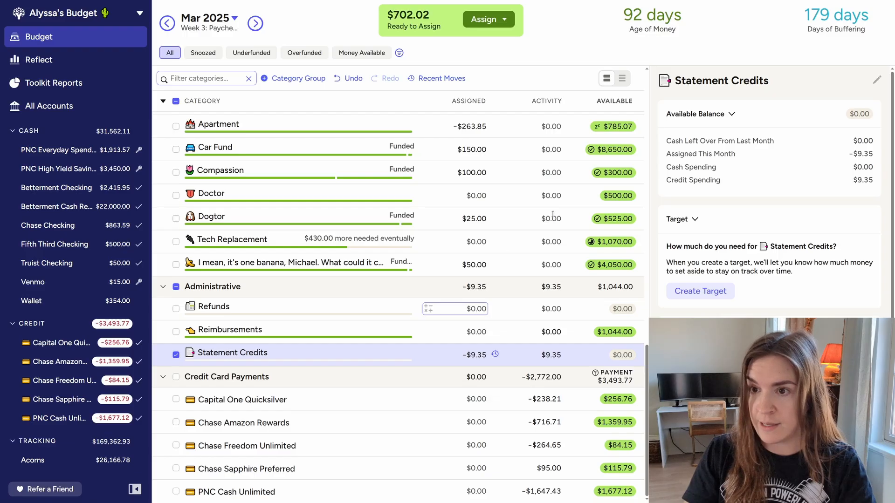
pyautogui.click(176, 355)
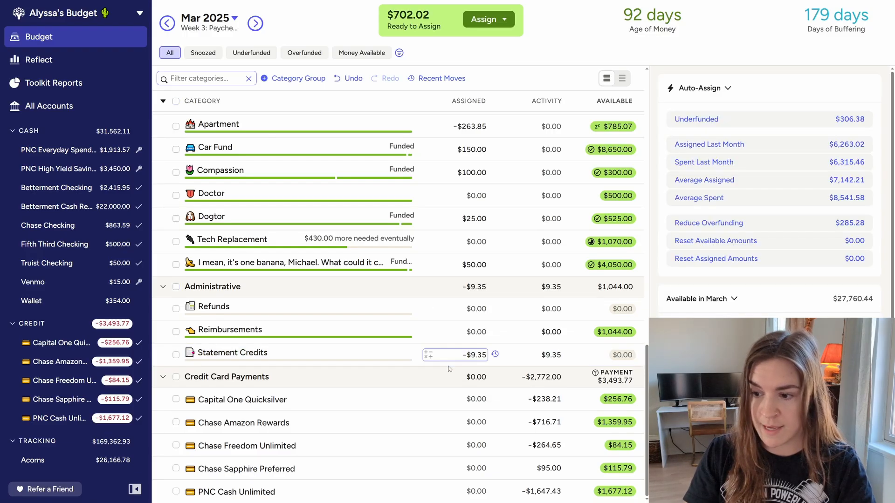
# Increase the March assigned amount of the Compound it category by $241.34, and add a further $9
pyautogui.scroll(5, 445, 360)
pyautogui.scroll(10, 445, 361)
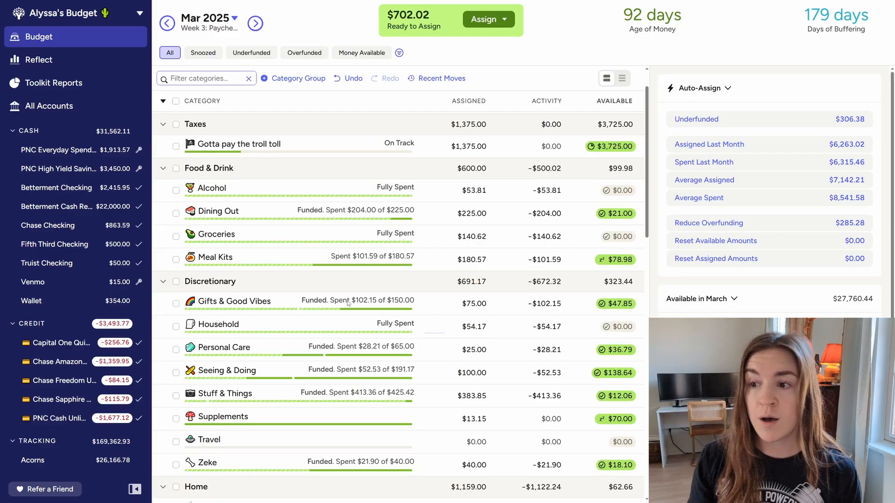
pyautogui.scroll(1, 326, 219)
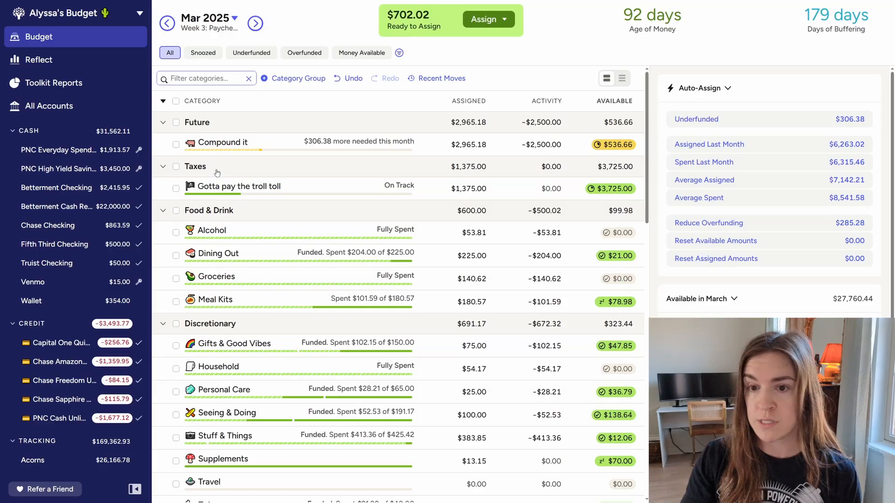
pyautogui.click(290, 145)
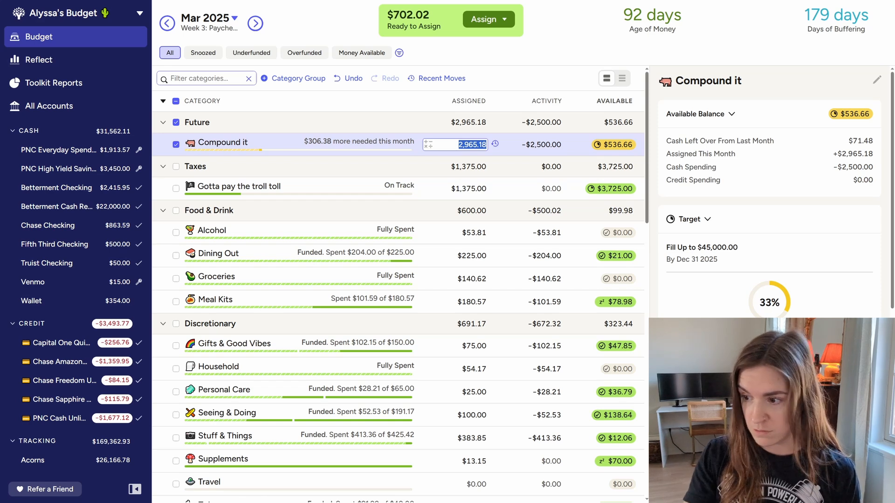
pyautogui.scroll(-1, 842, 334)
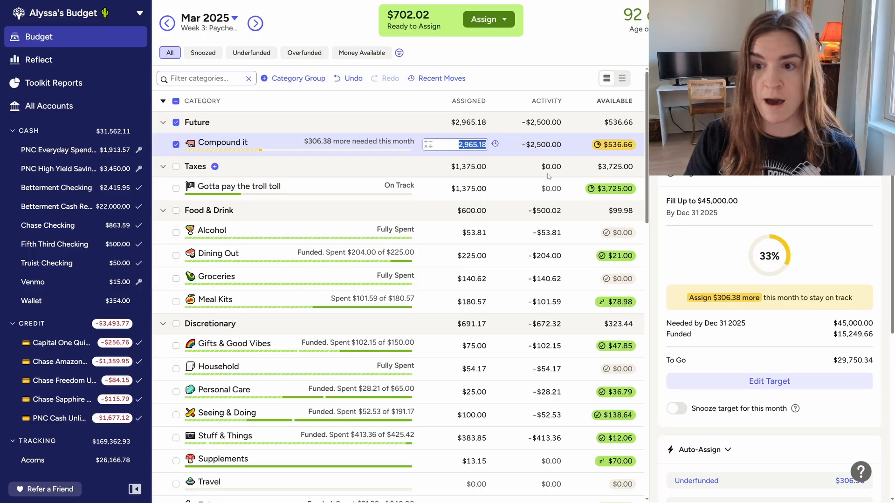
pyautogui.press('Right')
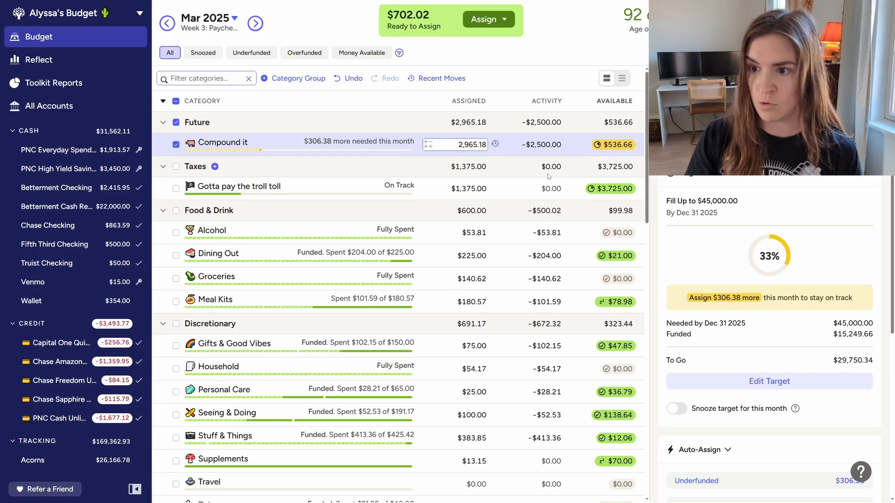
pyautogui.write('+')
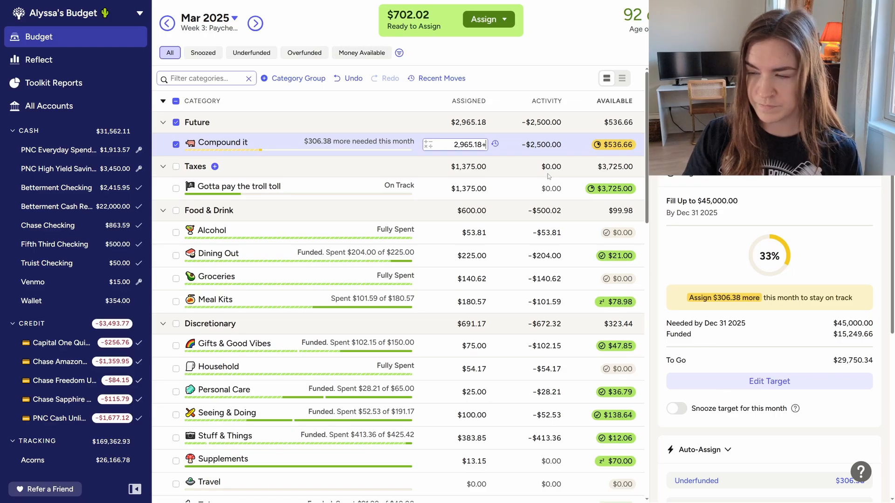
pyautogui.write('2')
pyautogui.write('41.34')
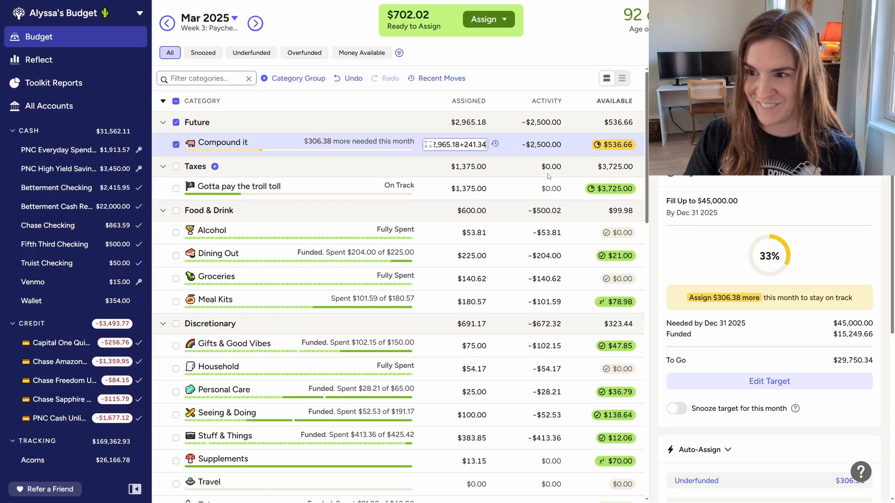
pyautogui.press('Return')
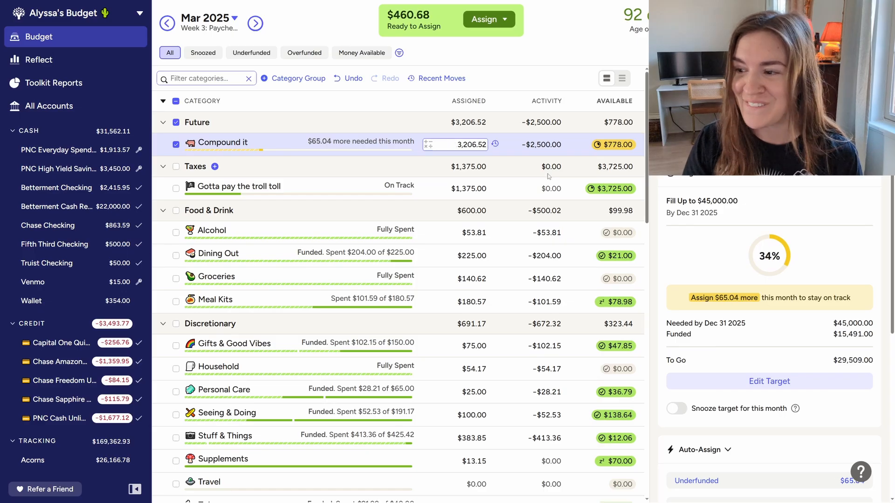
pyautogui.write('+9')
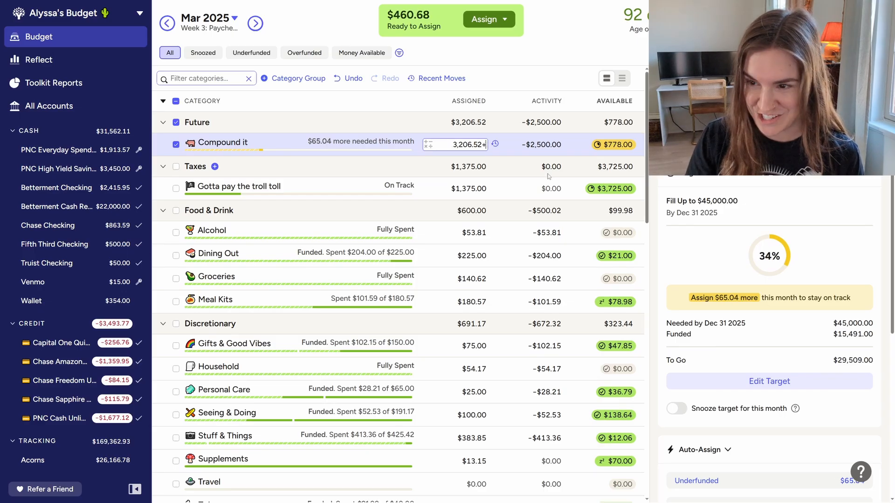
pyautogui.press('Return')
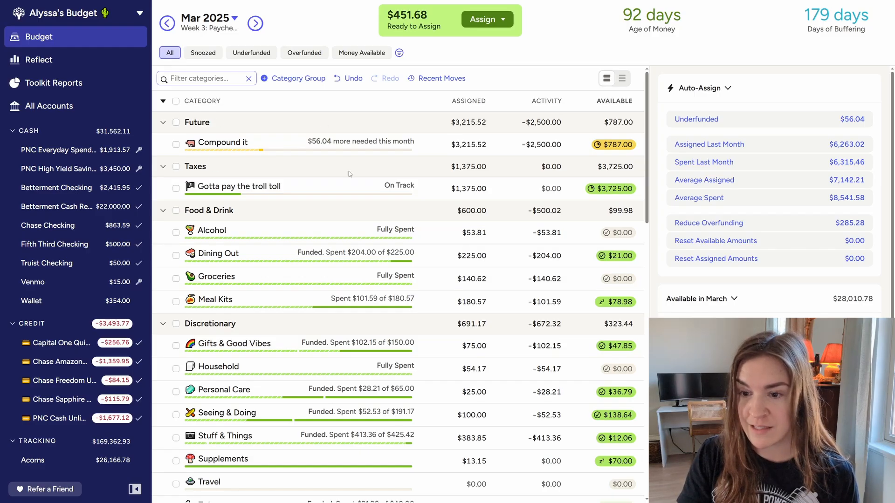
# Top up Gifts & Good Vibes for March by adding $75 minus $47.85 to its assigned amount, and deselect the category
pyautogui.scroll(-1, 363, 255)
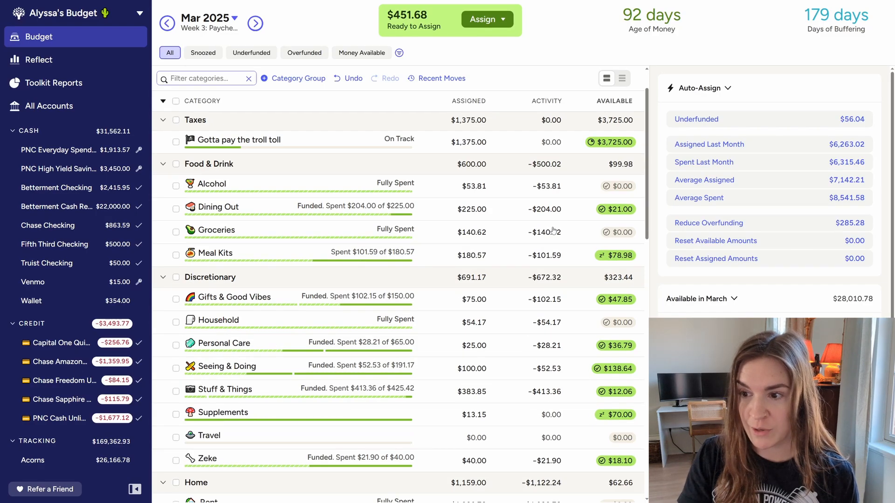
pyautogui.scroll(-1, 466, 210)
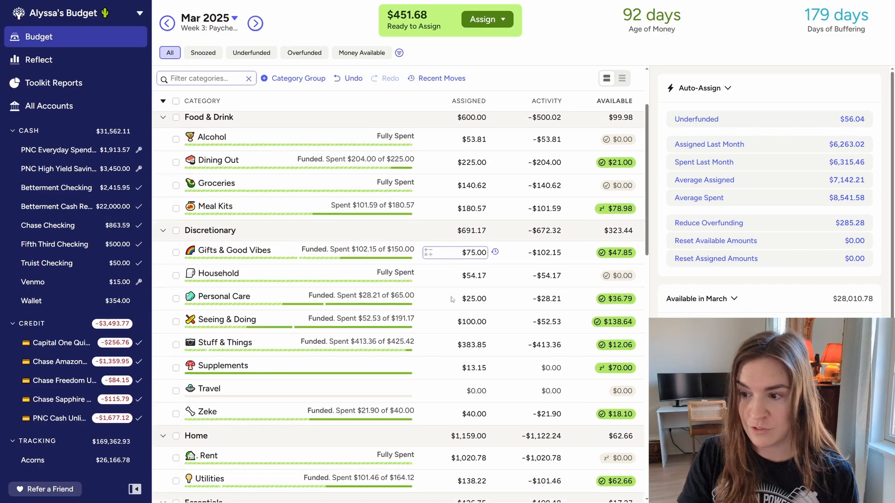
pyautogui.click(290, 254)
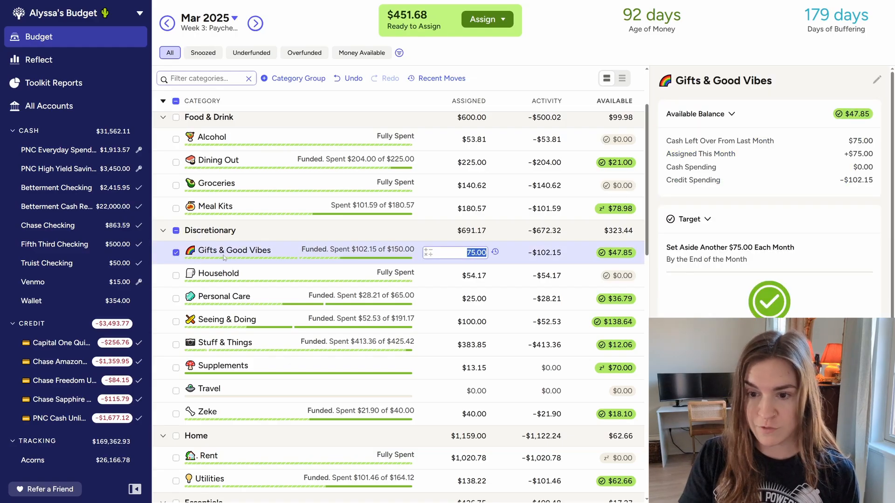
pyautogui.moveTo(225, 253)
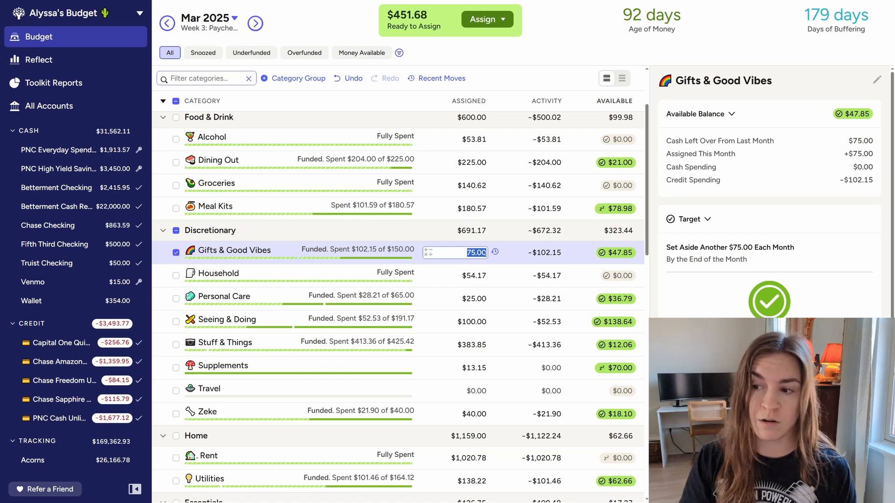
pyautogui.click(485, 253)
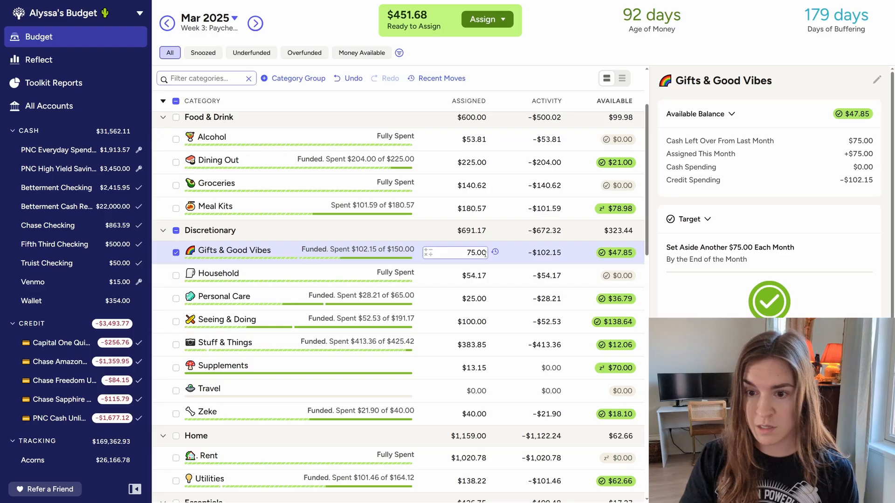
pyautogui.write('+75')
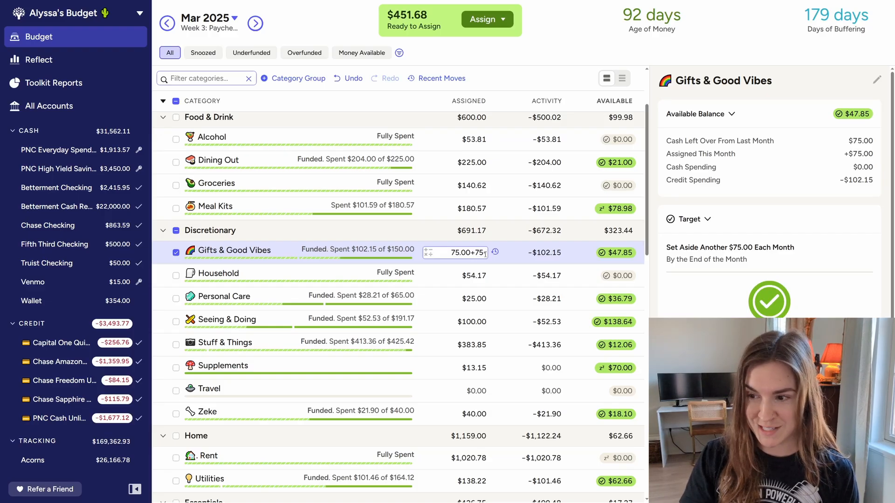
pyautogui.write('-47.85')
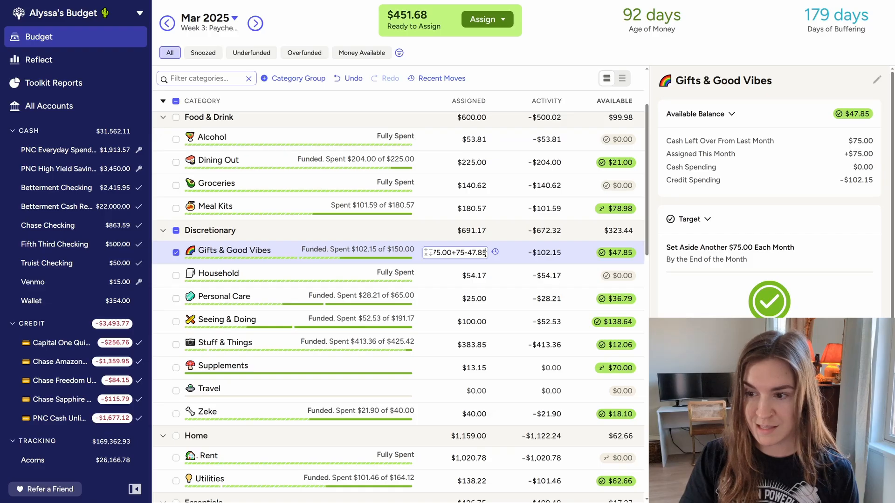
pyautogui.press('Return')
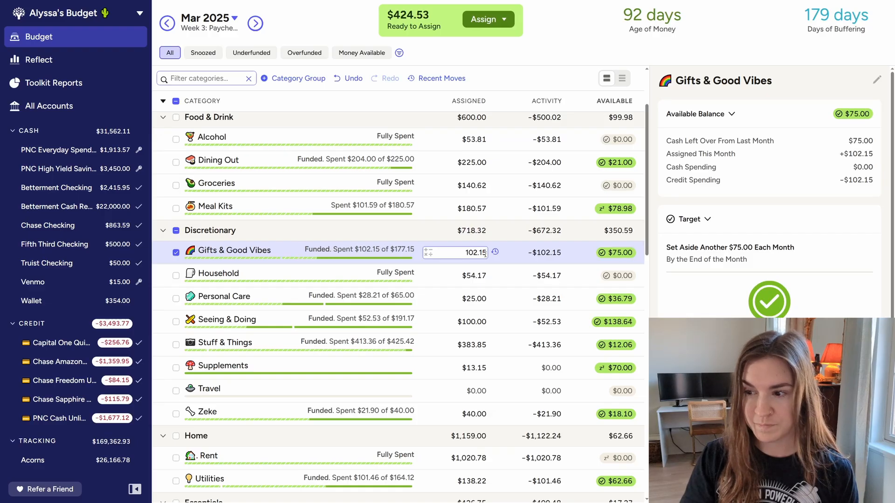
pyautogui.click(176, 253)
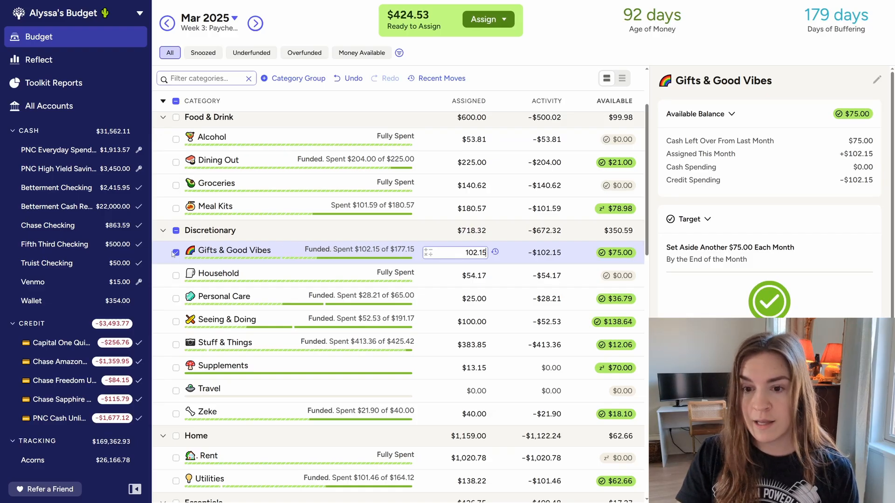
# Add $15 to the March assigned amount of the Household category, and deselect the category
pyautogui.click(252, 273)
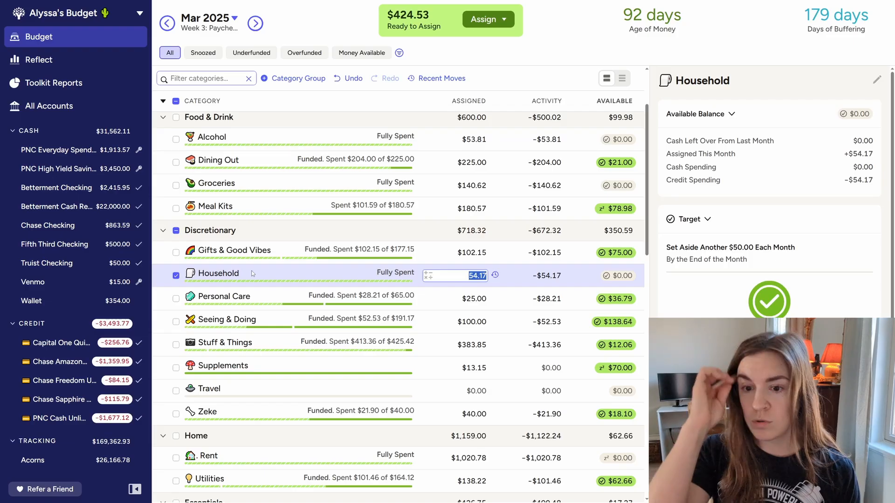
pyautogui.press('Right')
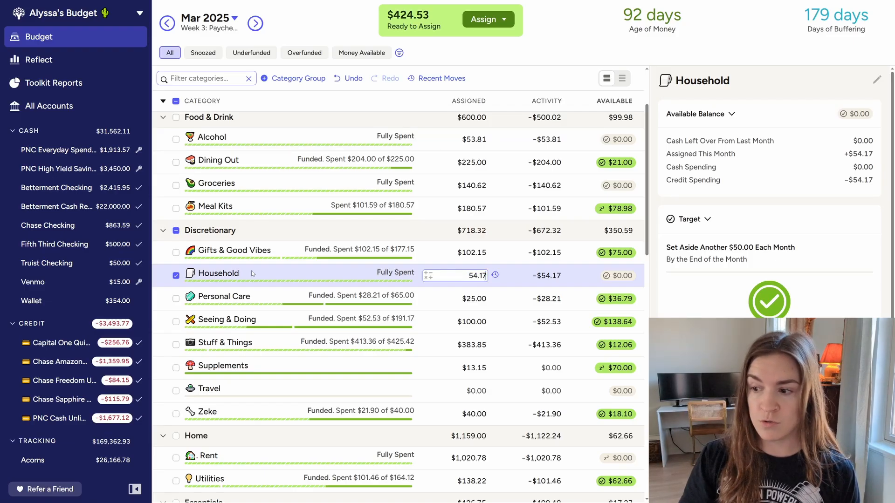
pyautogui.write('+')
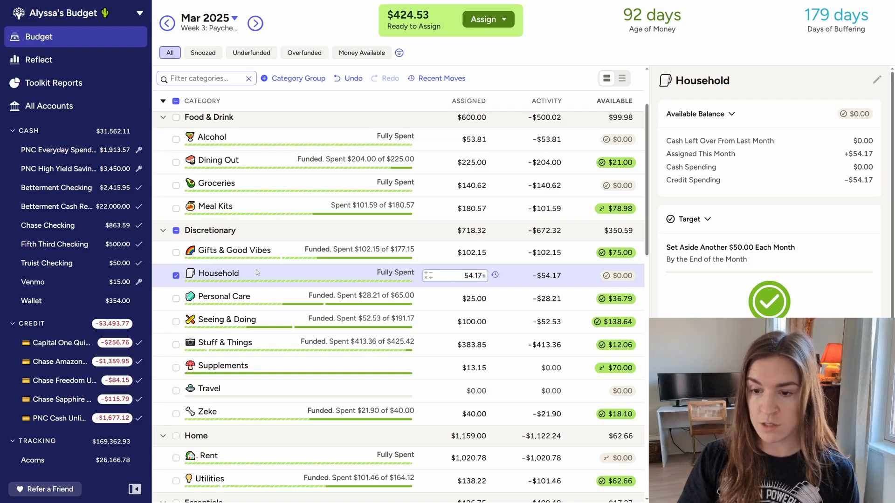
pyautogui.write('15')
pyautogui.press('Return')
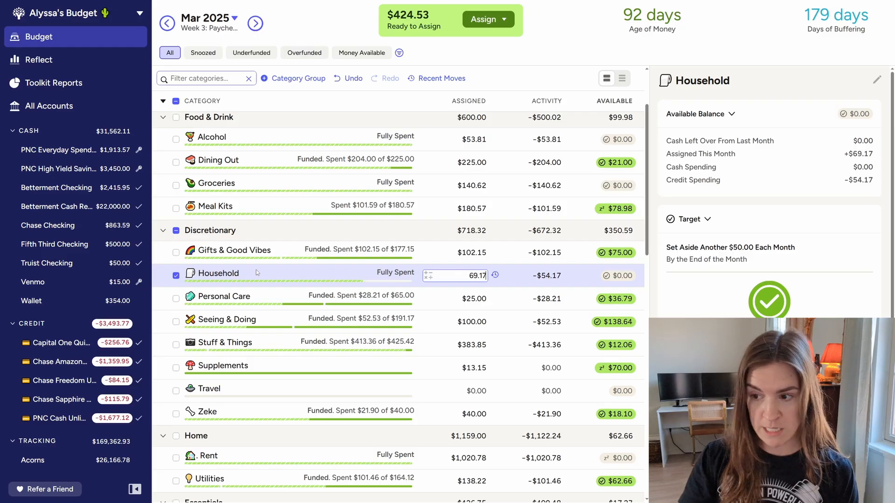
pyautogui.click(177, 278)
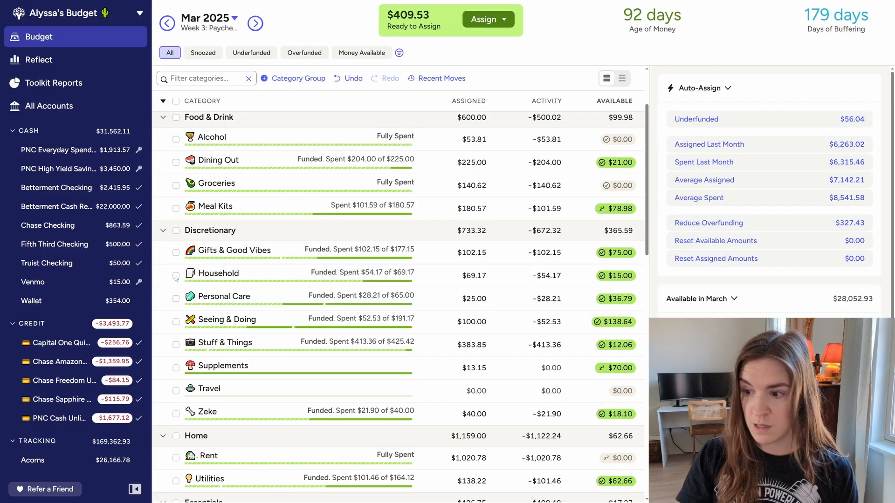
pyautogui.click(262, 275)
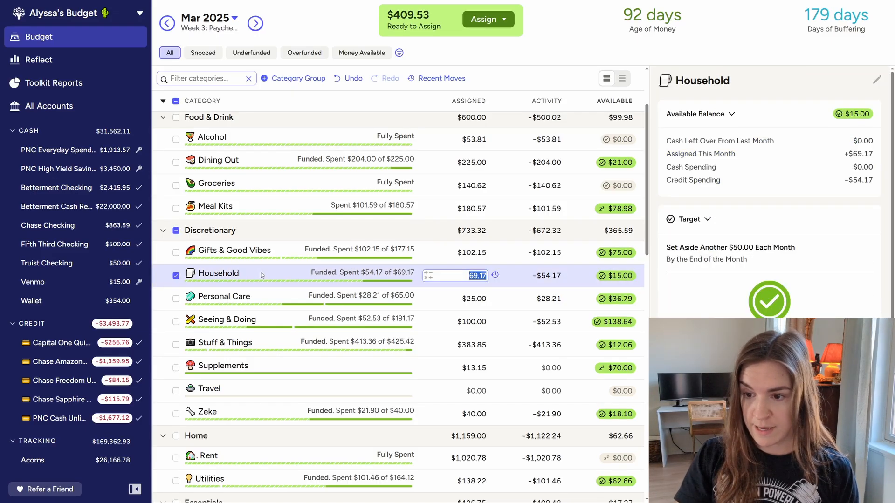
pyautogui.click(176, 276)
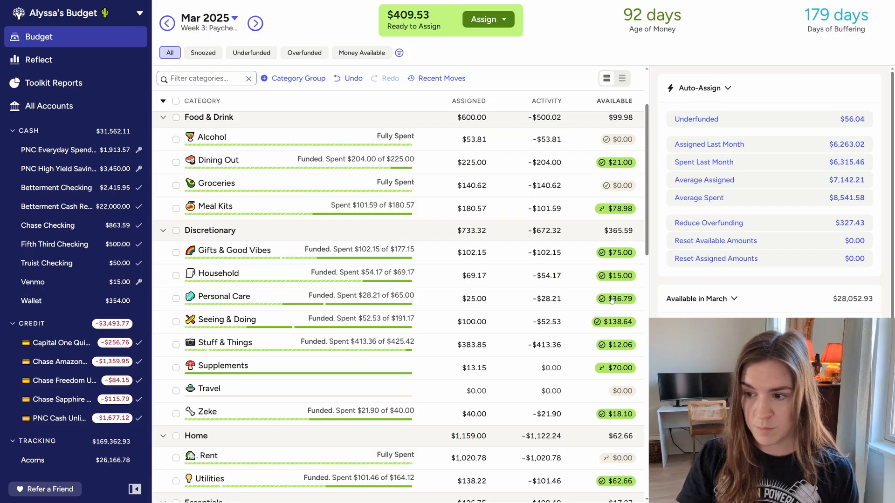
# Top up Seeing & Doing for March by adding $150 minus $138.64 to its assigned amount
pyautogui.click(285, 318)
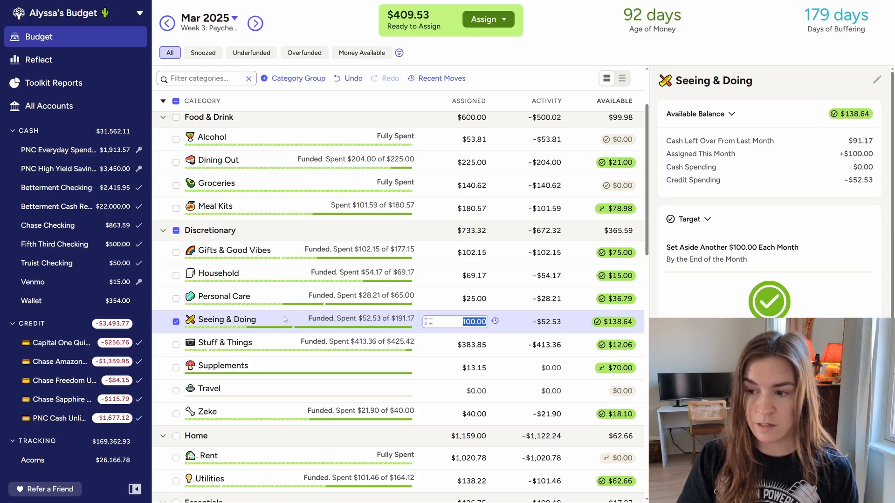
pyautogui.press('Right')
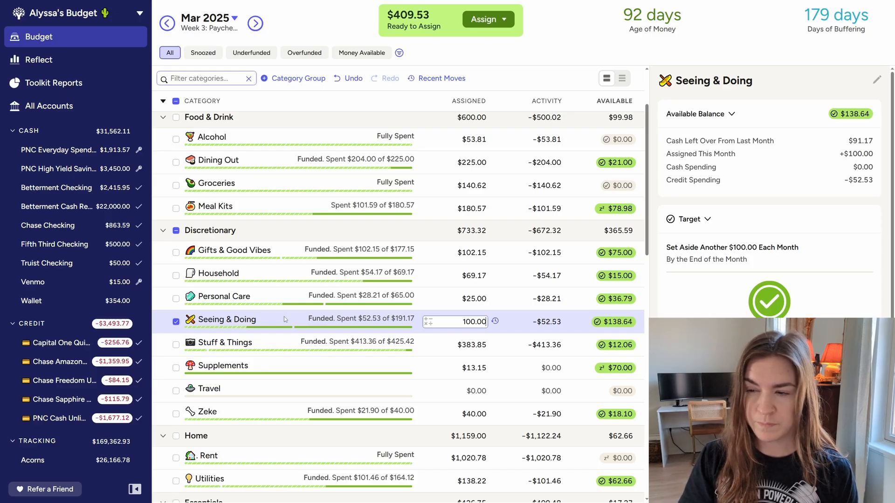
pyautogui.write('+')
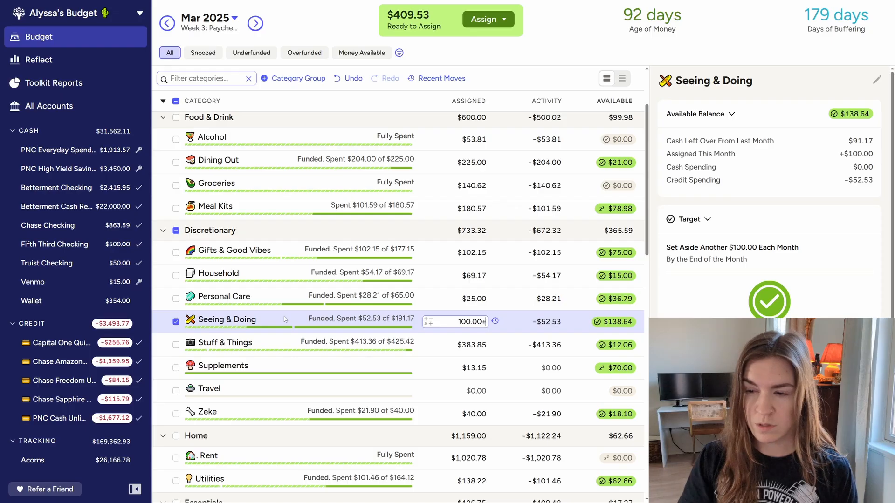
pyautogui.write('15')
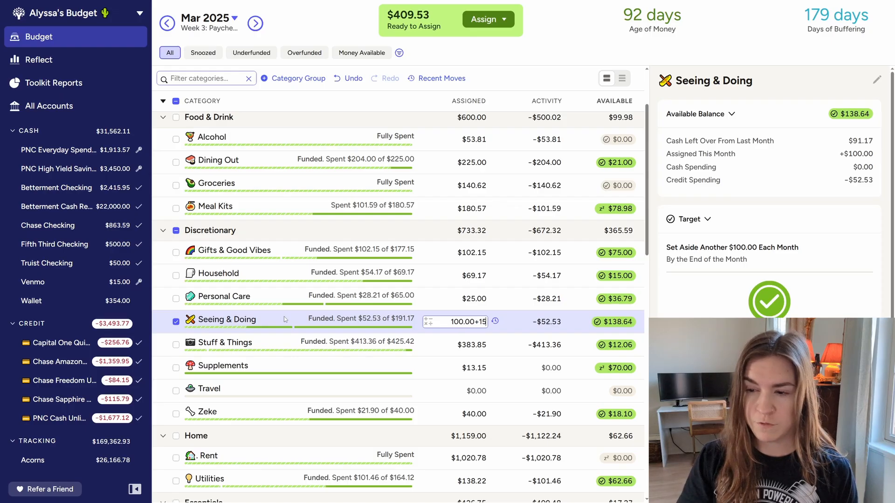
pyautogui.write('0-')
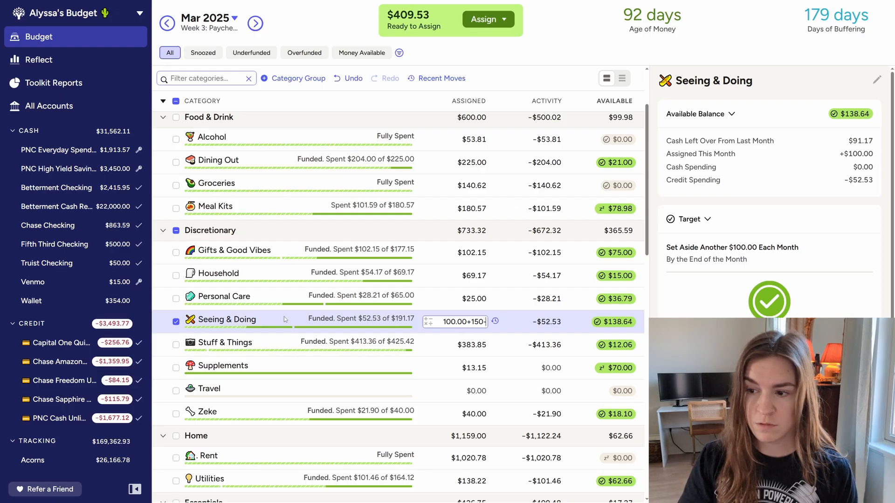
pyautogui.write('138.64')
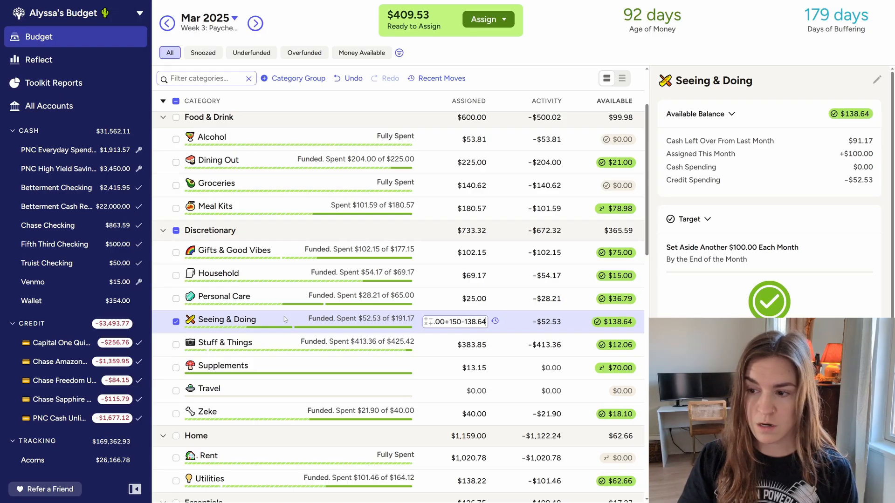
pyautogui.press('Return')
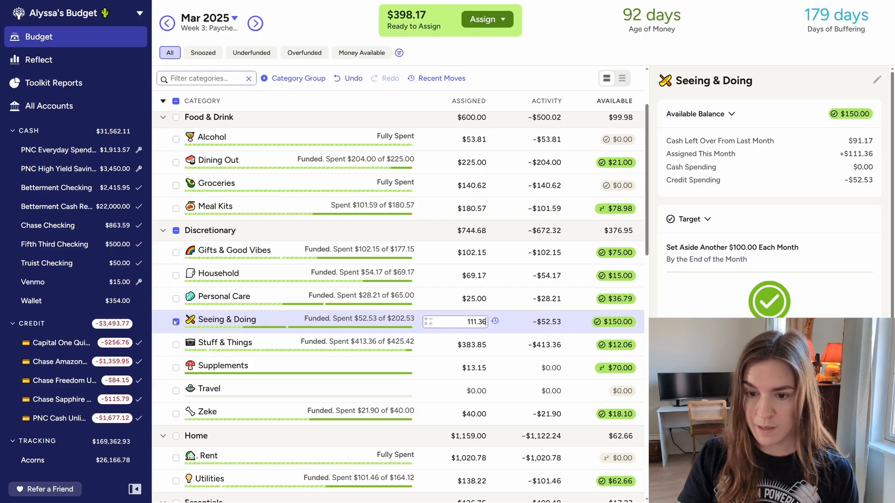
# Examine the March balance details of the Stuff & Things category and the note attached to Supplements
pyautogui.click(299, 350)
pyautogui.click(288, 348)
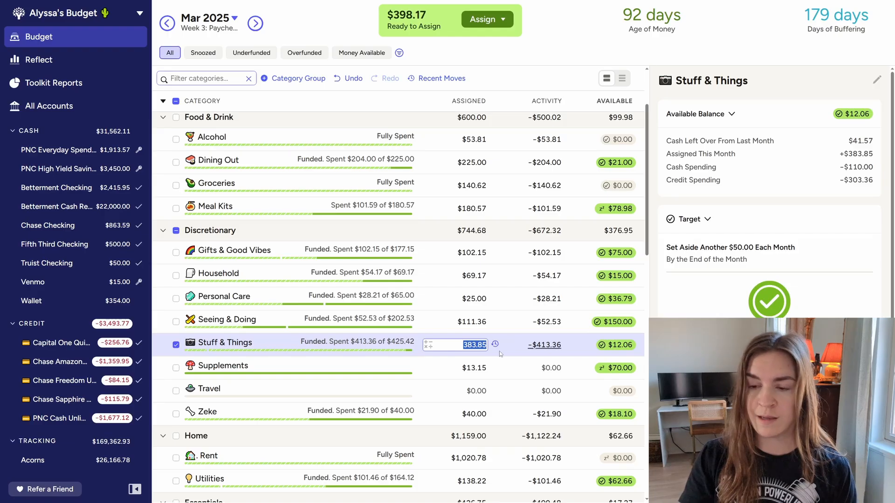
pyautogui.moveTo(203, 365)
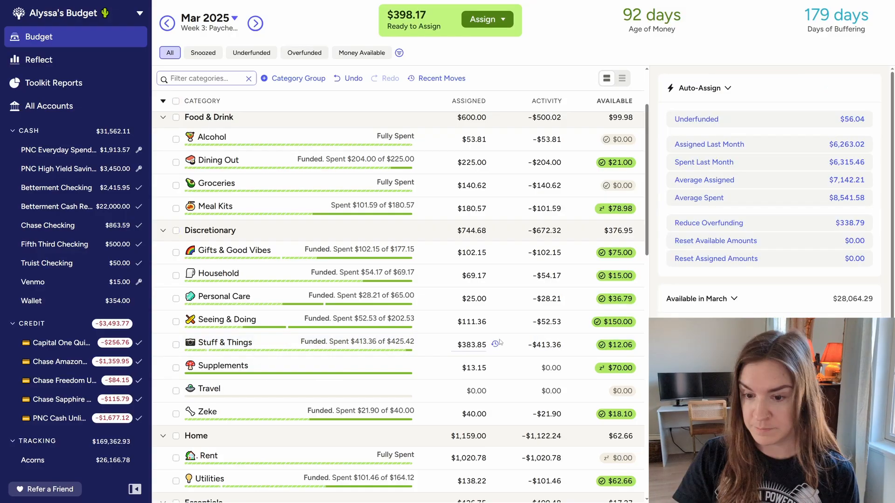
# Top up the Zeke category for March by adding $50 minus $18.10 to its assigned amount, and deselect the category
pyautogui.scroll(-1, 536, 326)
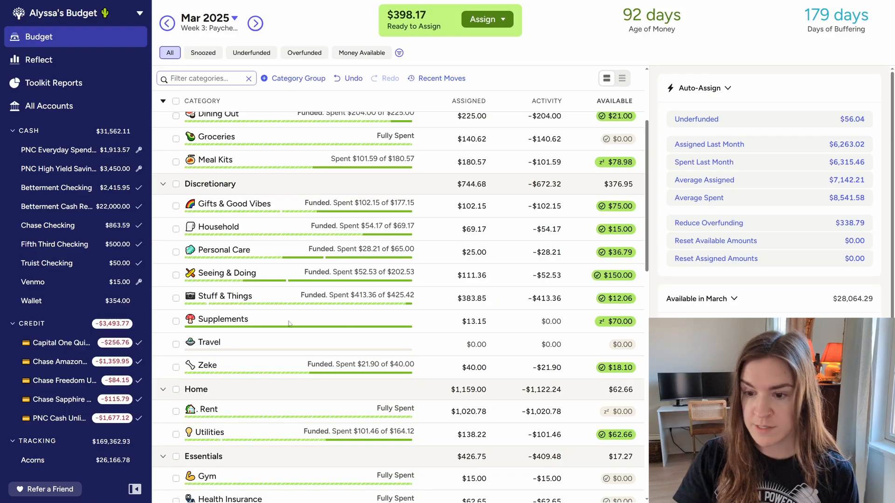
pyautogui.click(418, 378)
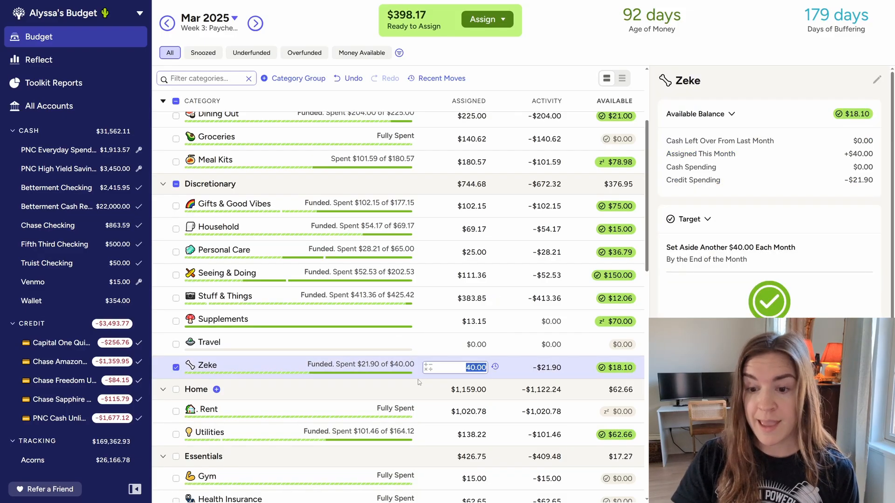
pyautogui.press('Right')
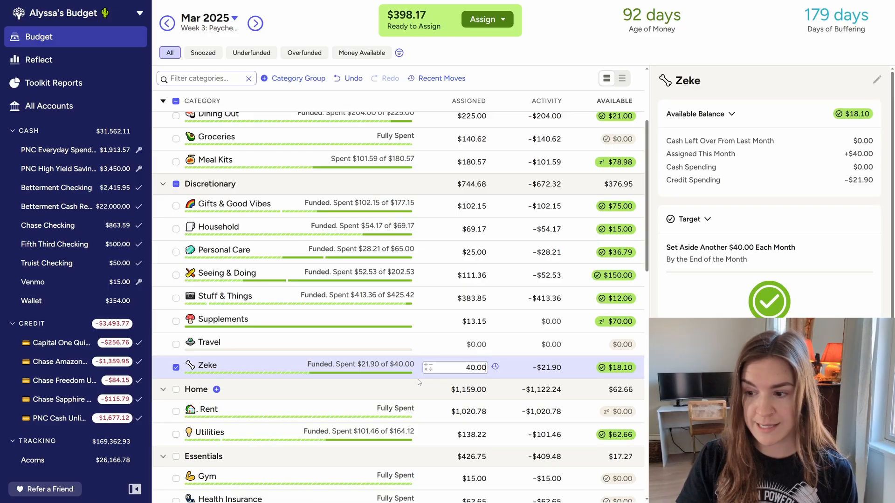
pyautogui.write('+')
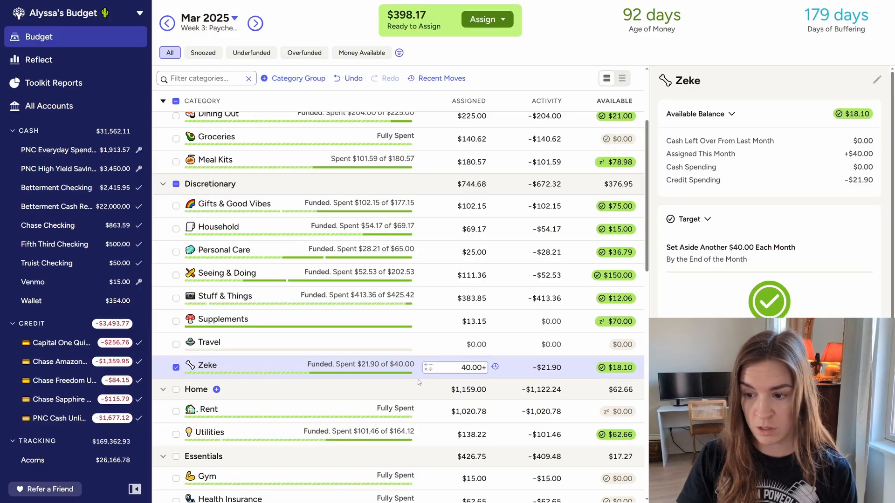
pyautogui.write('31.90')
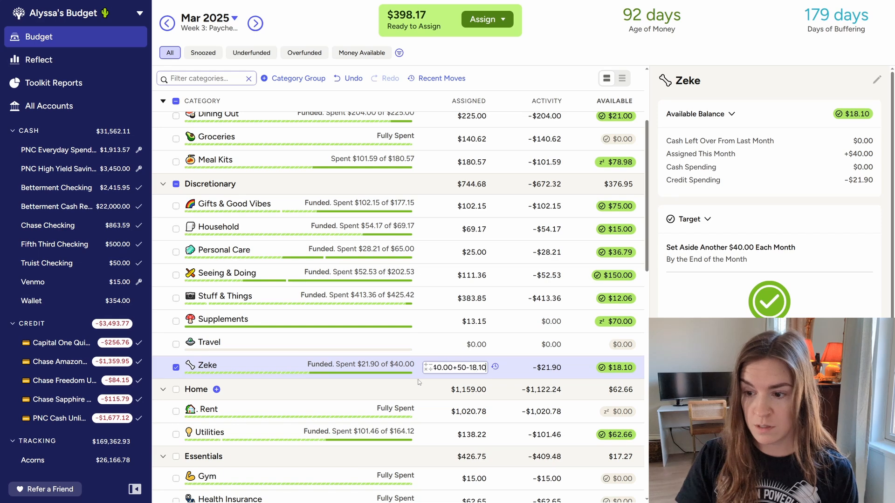
pyautogui.press('Return')
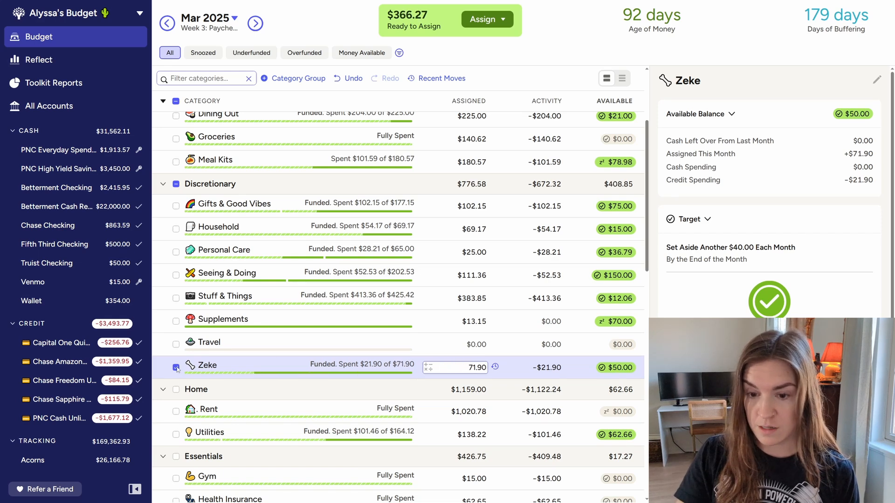
pyautogui.click(177, 368)
pyautogui.click(308, 366)
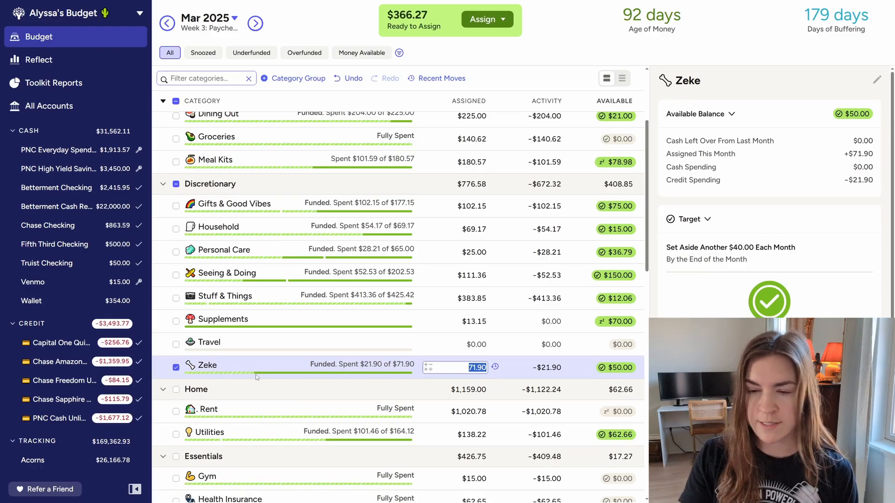
pyautogui.click(175, 368)
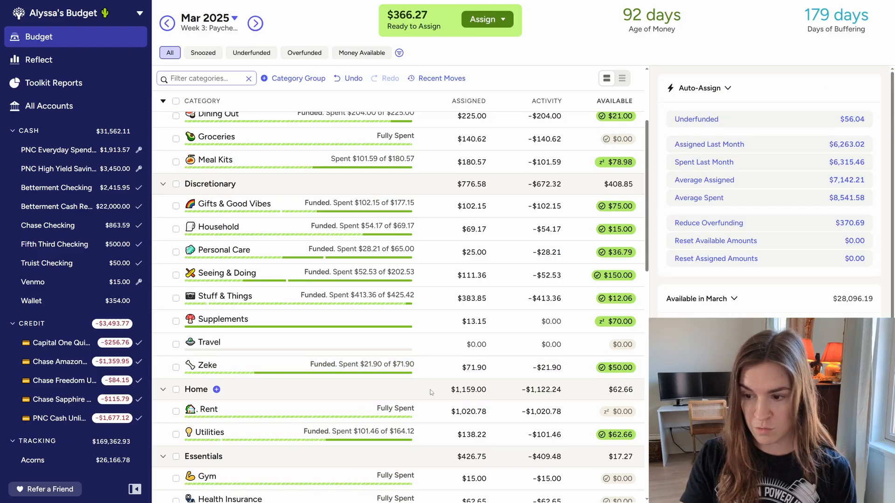
# Top up Utilities for March by adding $100 minus $62.66 to its assigned amount, and deselect the category
pyautogui.scroll(-3, 432, 393)
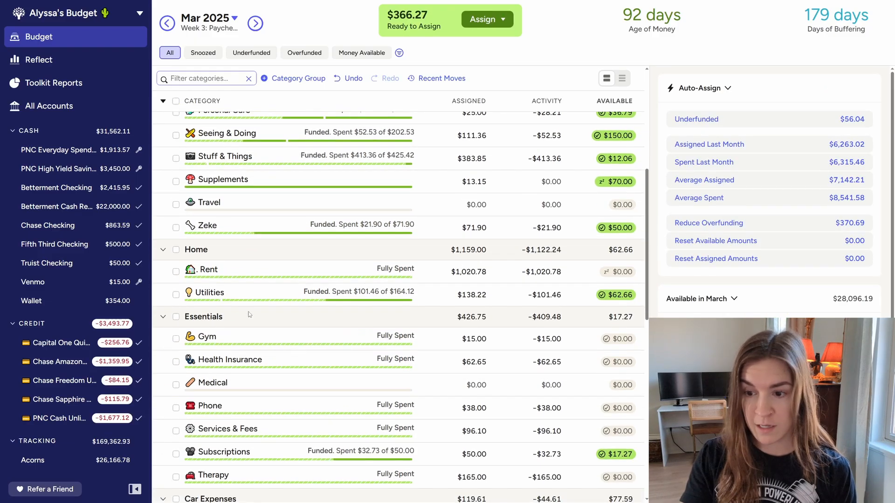
pyautogui.click(237, 295)
pyautogui.press('Right')
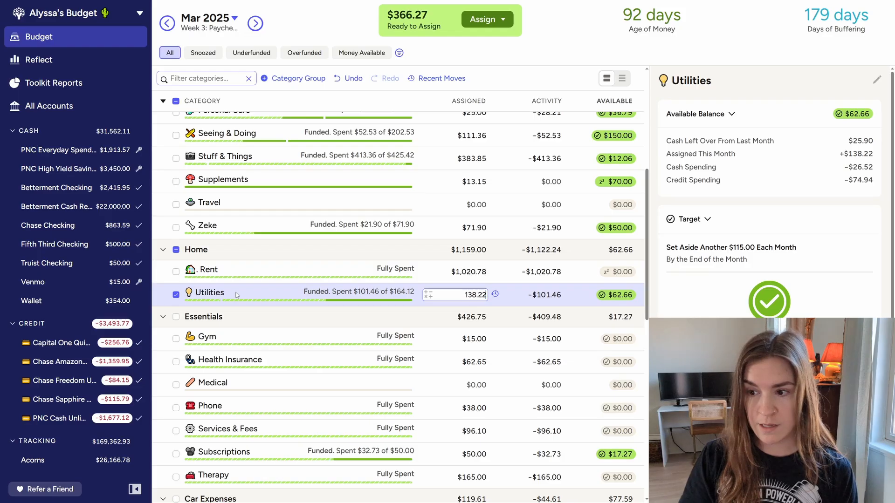
pyautogui.write('+')
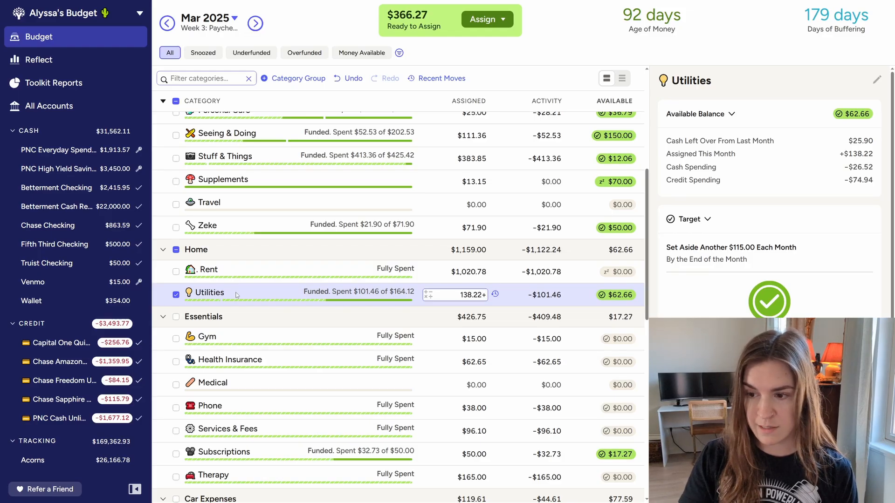
pyautogui.write('1')
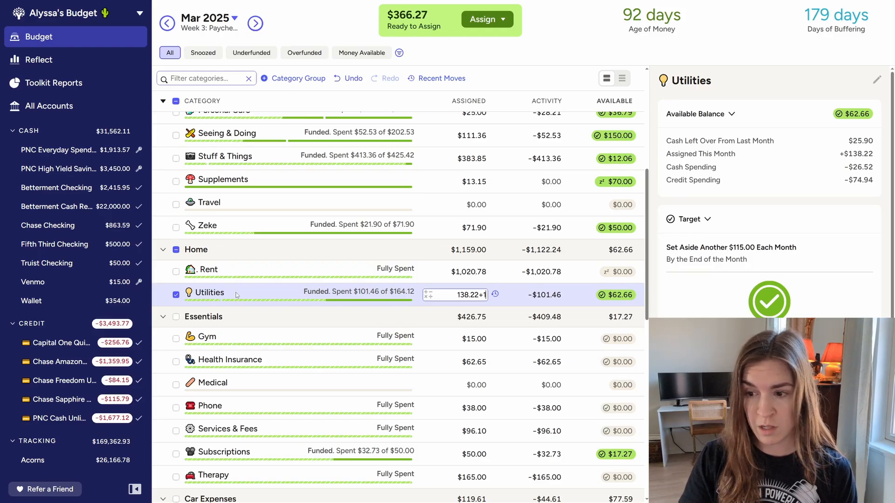
pyautogui.write('00-62.66')
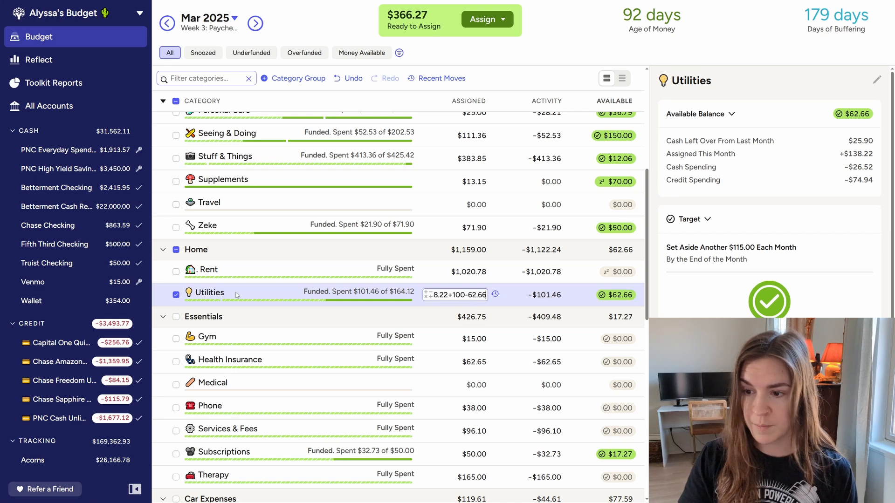
pyautogui.press('Return')
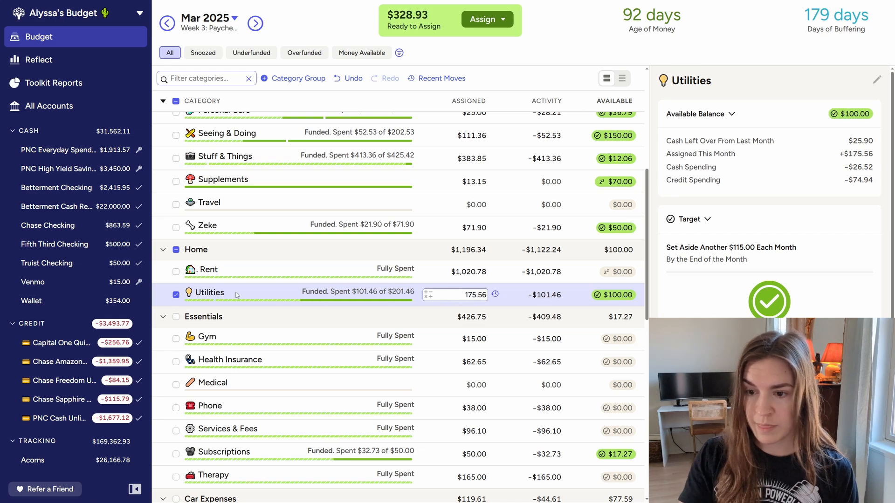
pyautogui.click(174, 295)
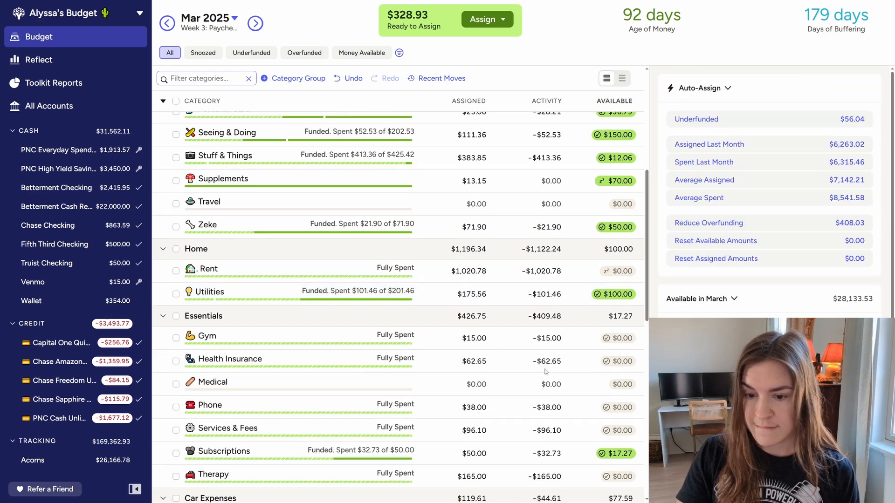
# Top up Subscriptions for March by adding $50 minus $17.27 to its assigned amount
pyautogui.scroll(-2, 547, 371)
pyautogui.click(284, 359)
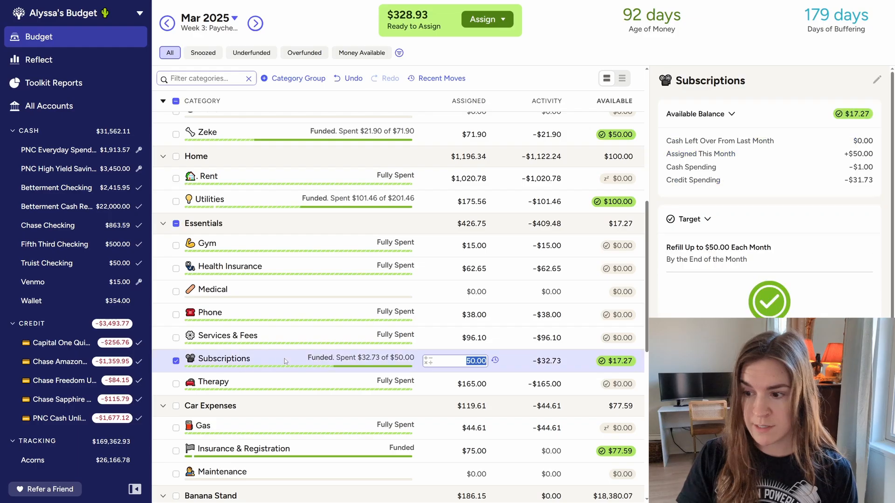
pyautogui.press('Right')
pyautogui.write('+')
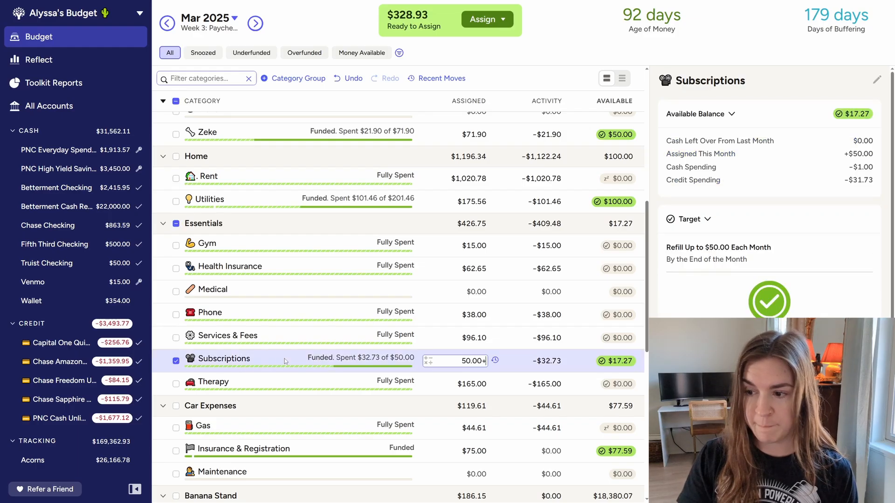
pyautogui.write('50-17.27')
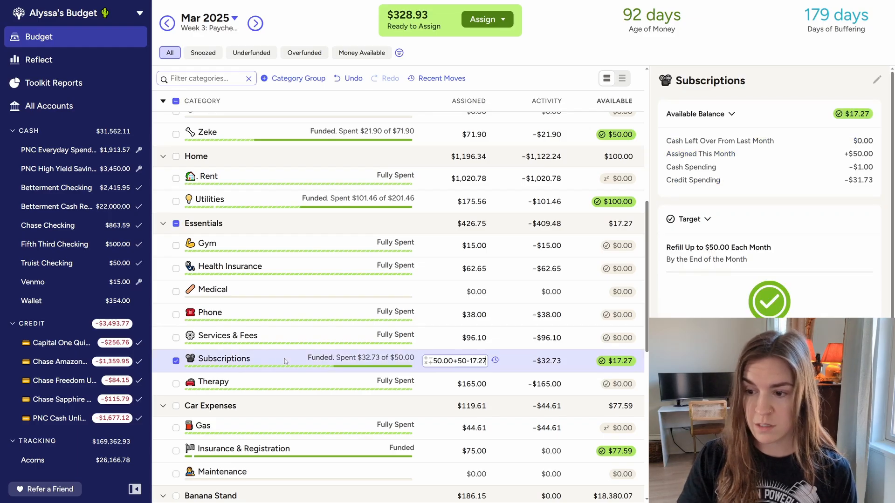
pyautogui.press('Return')
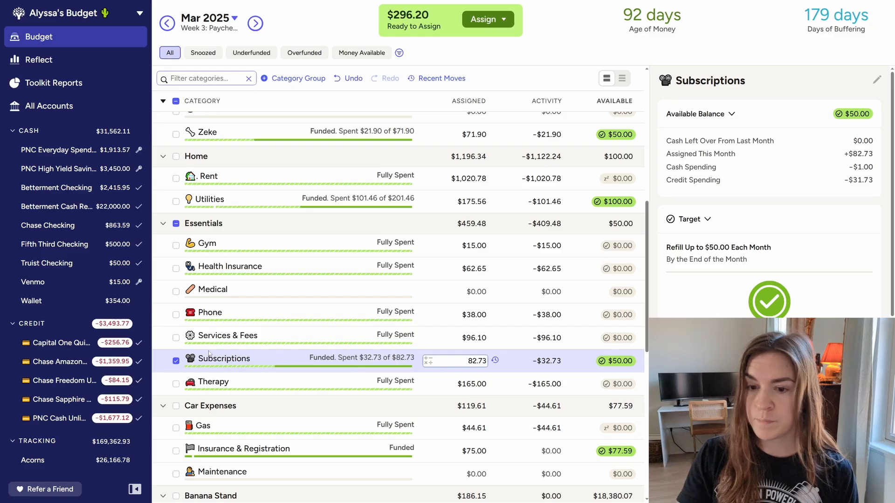
# Add $15 to the March assigned amount of the Services & Fees category, and deselect the category
pyautogui.click(307, 343)
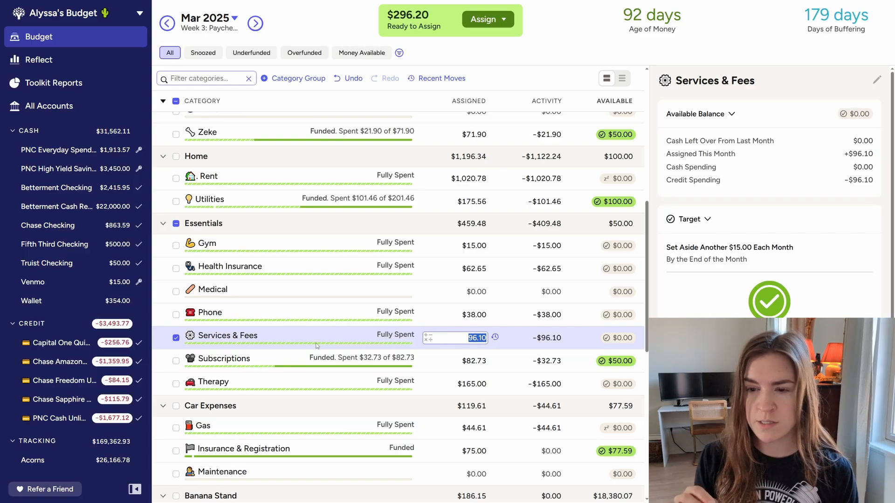
pyautogui.press('Right')
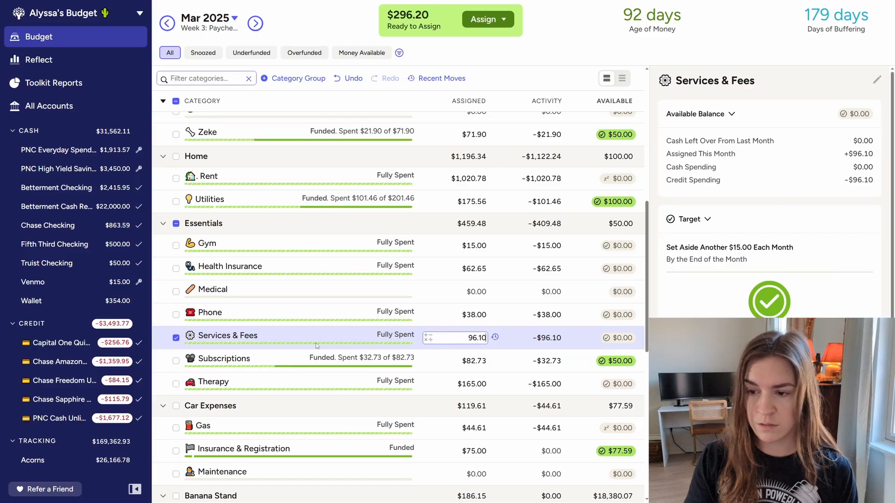
pyautogui.write('+15')
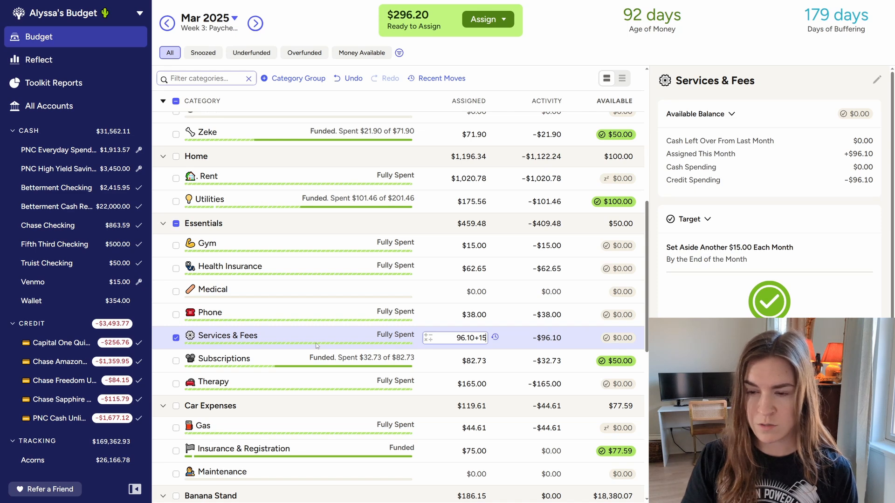
pyautogui.press('Return')
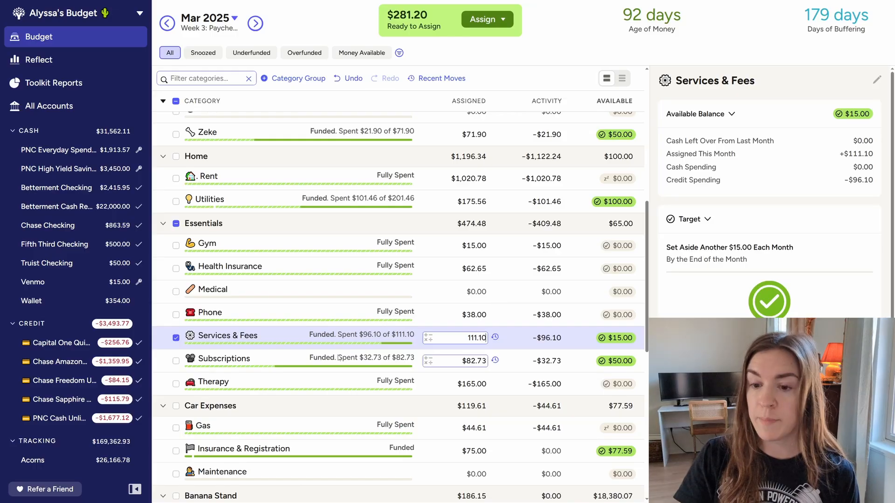
pyautogui.click(176, 338)
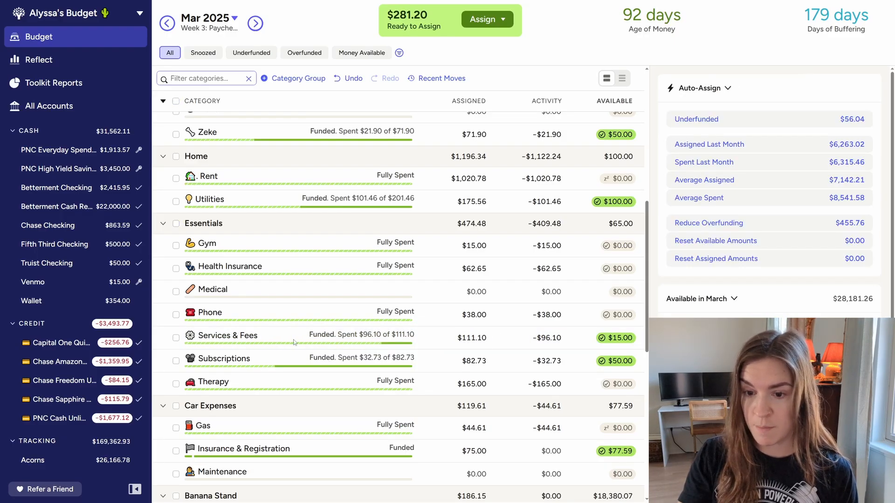
# Review the target and auto-assign figures of the Subscriptions category, leaving its assigned amount as is, and deselect the category
pyautogui.scroll(-2, 301, 341)
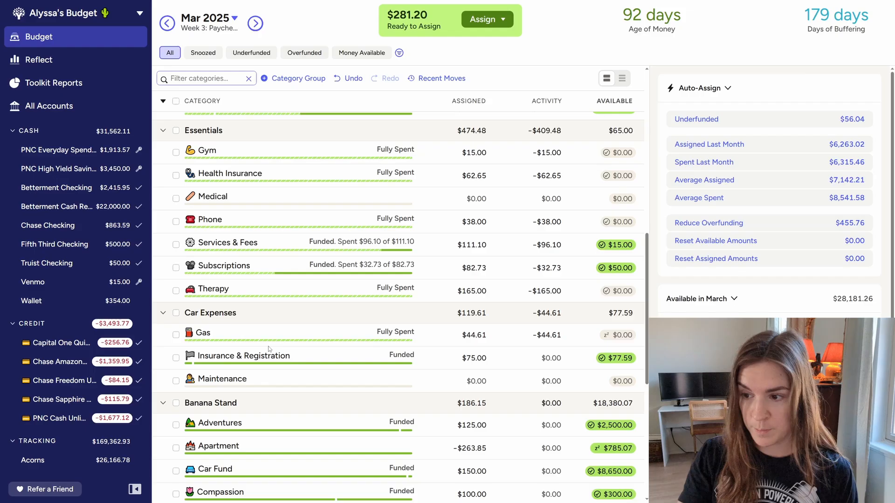
pyautogui.click(279, 269)
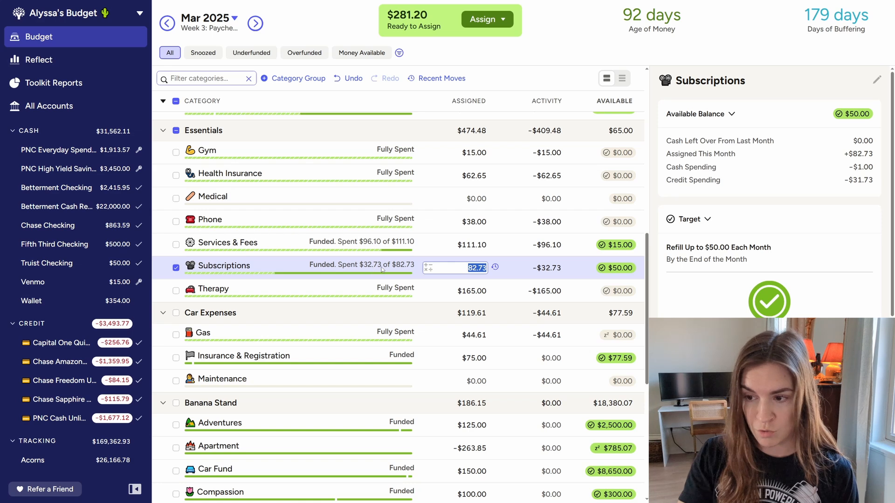
pyautogui.scroll(-8, 769, 209)
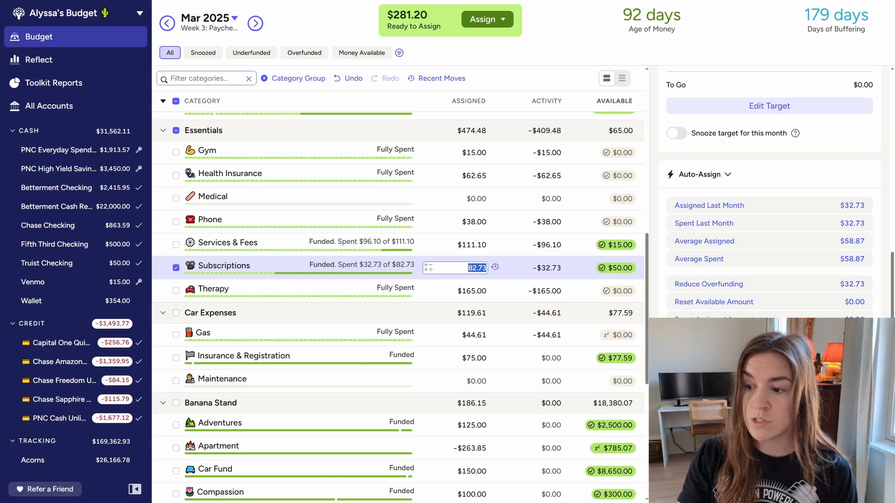
pyautogui.press('Return')
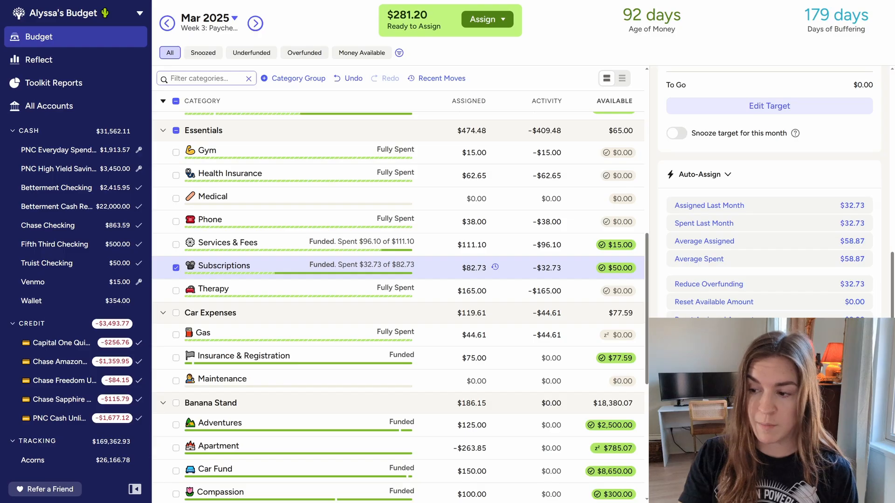
pyautogui.scroll(1, 769, 192)
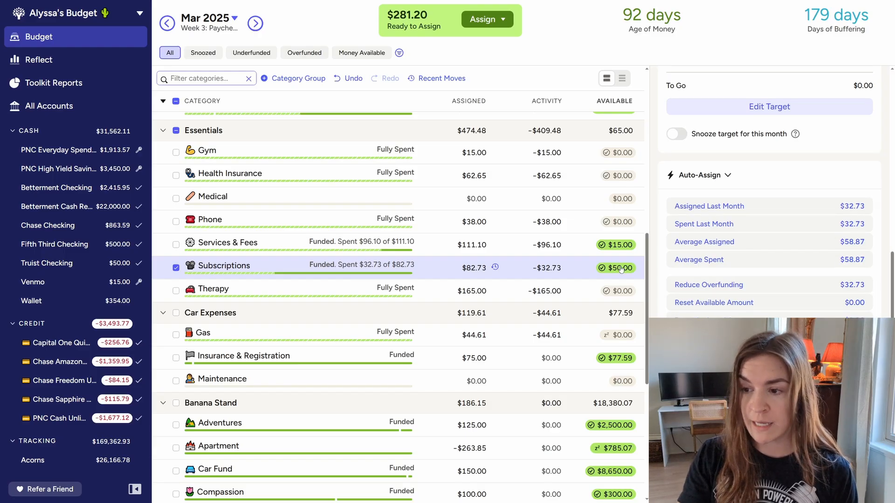
pyautogui.click(176, 268)
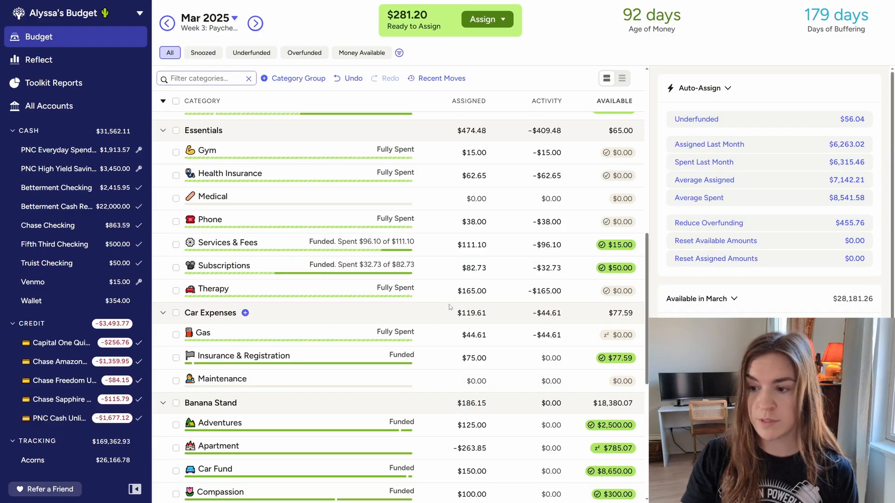
# Add $12.41 to the March assigned amount of the Insurance & Registration category, and deselect the category
pyautogui.scroll(-1, 273, 403)
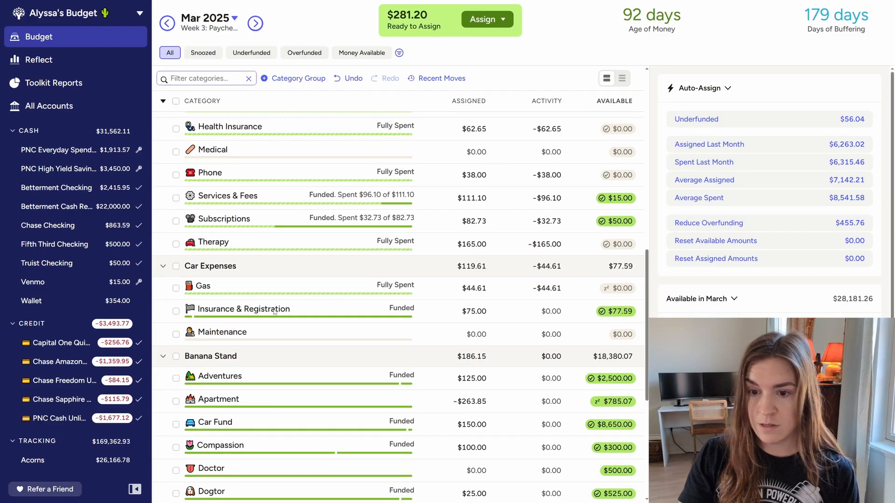
pyautogui.click(305, 307)
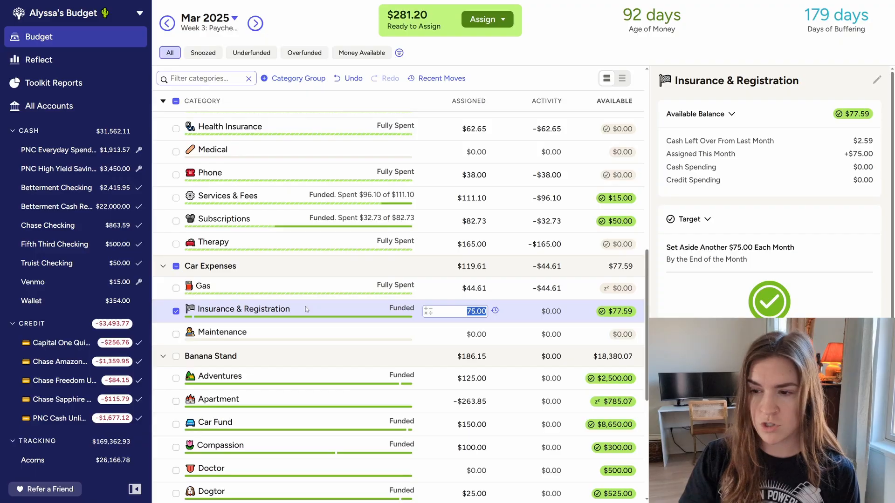
pyautogui.press('Right')
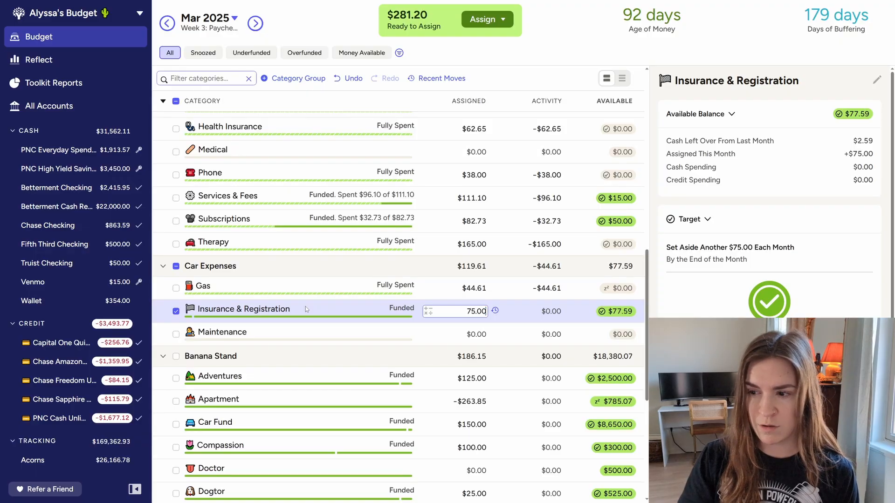
pyautogui.write('+')
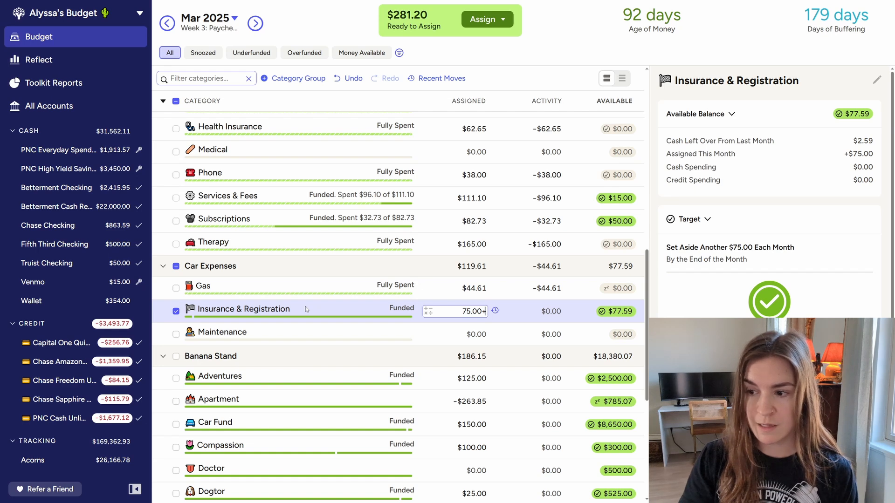
pyautogui.write('12.41')
pyautogui.press('Return')
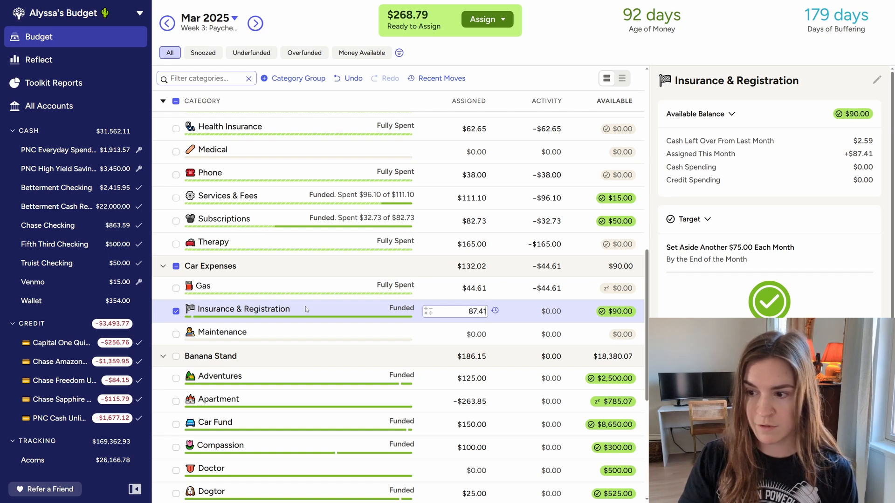
pyautogui.click(176, 311)
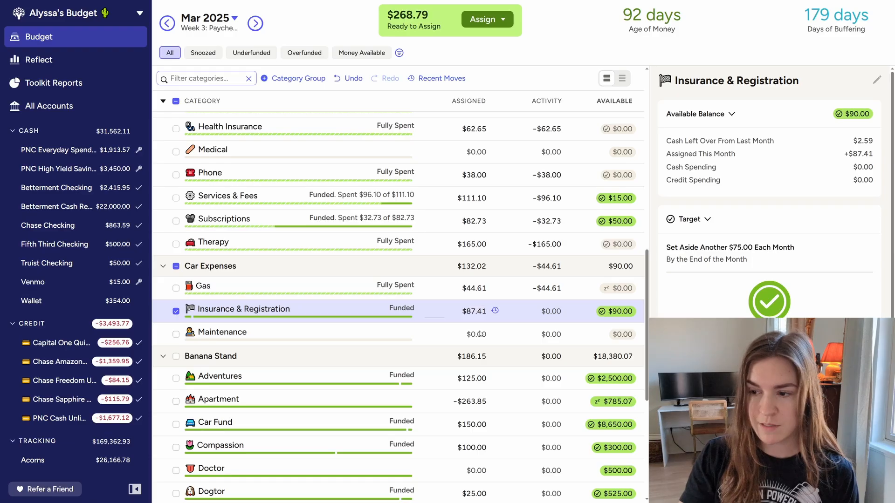
# Assign $30 to the Tech Replacement category in the Banana Stand group for March, and deselect the category
pyautogui.scroll(-1, 406, 333)
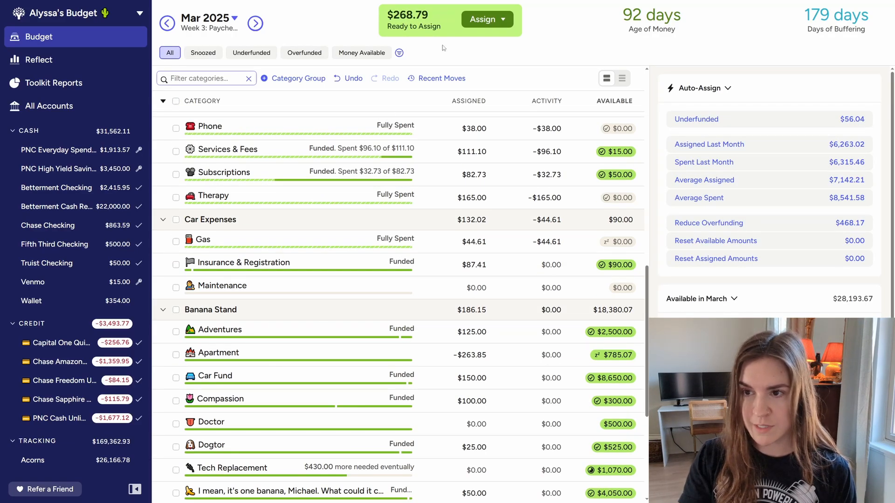
pyautogui.scroll(-2, 446, 348)
pyautogui.scroll(-1, 445, 348)
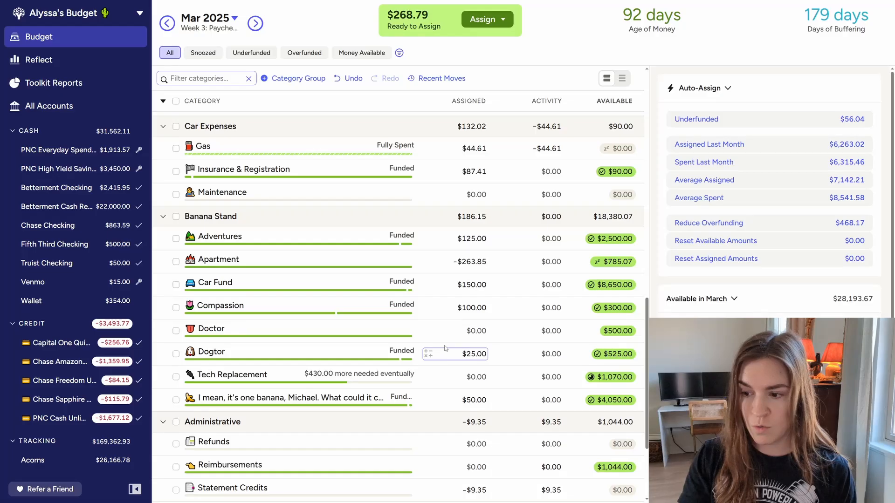
pyautogui.scroll(-1, 445, 348)
pyautogui.click(283, 328)
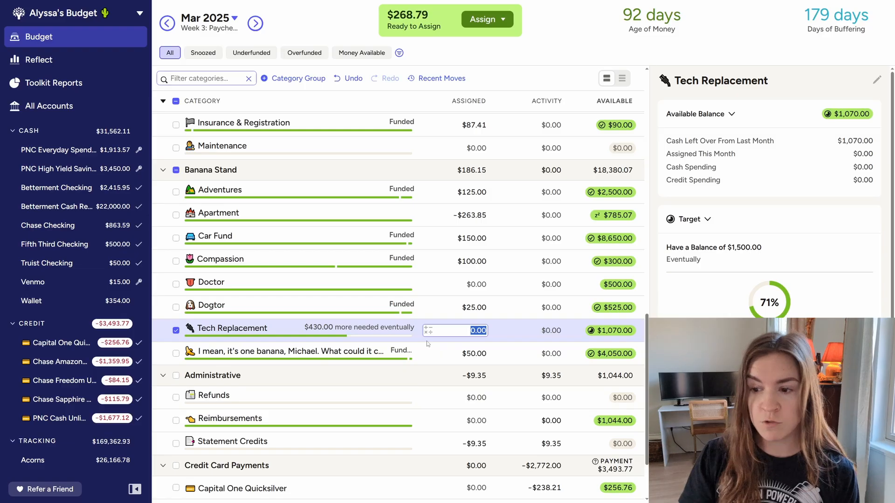
pyautogui.write('30')
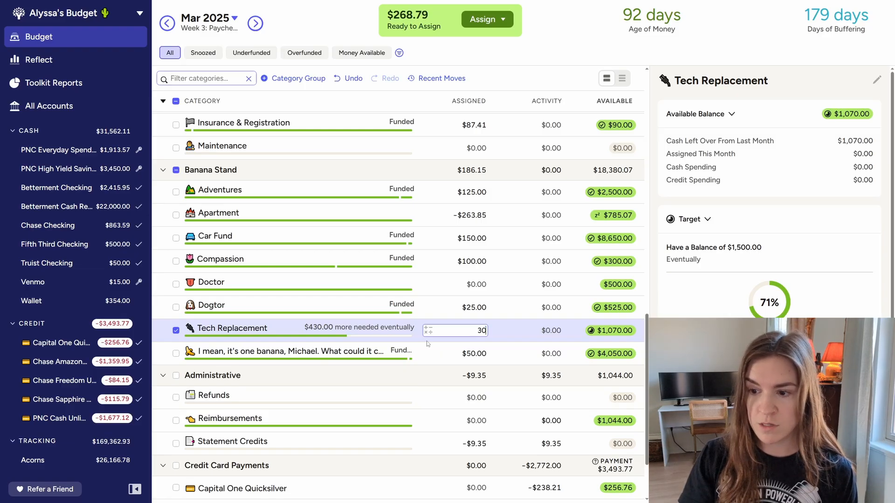
pyautogui.press('Return')
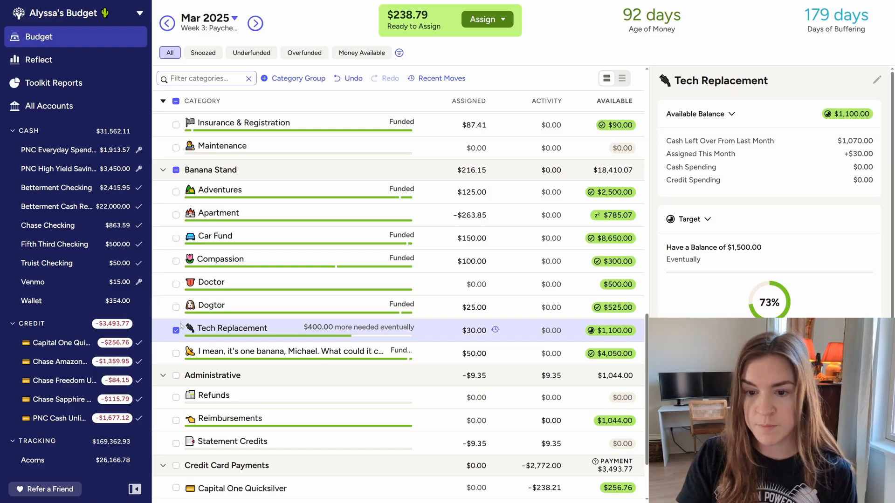
pyautogui.click(176, 330)
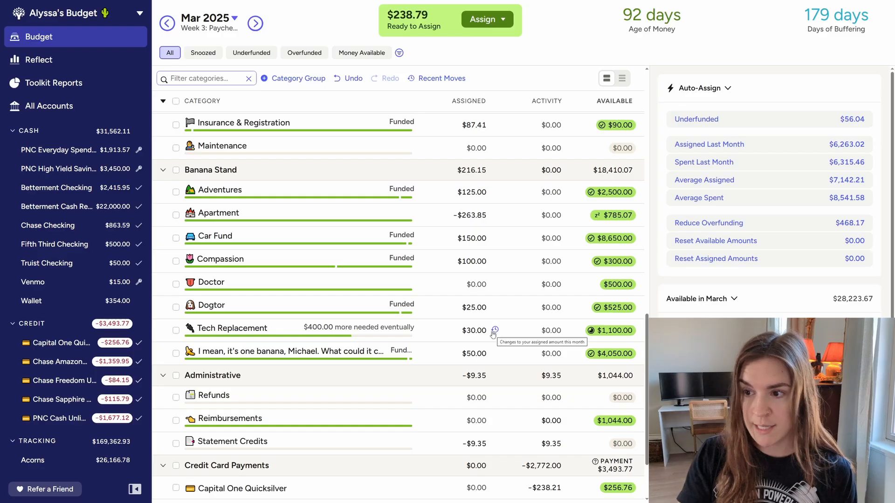
# Review the available balance and target of the Apartment category, leaving its assigned amount as is, and deselect the category
pyautogui.click(287, 218)
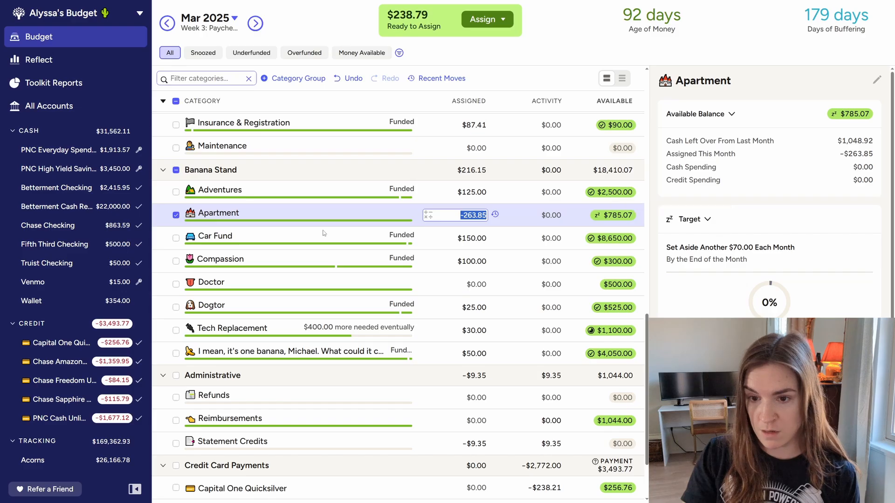
pyautogui.click(176, 215)
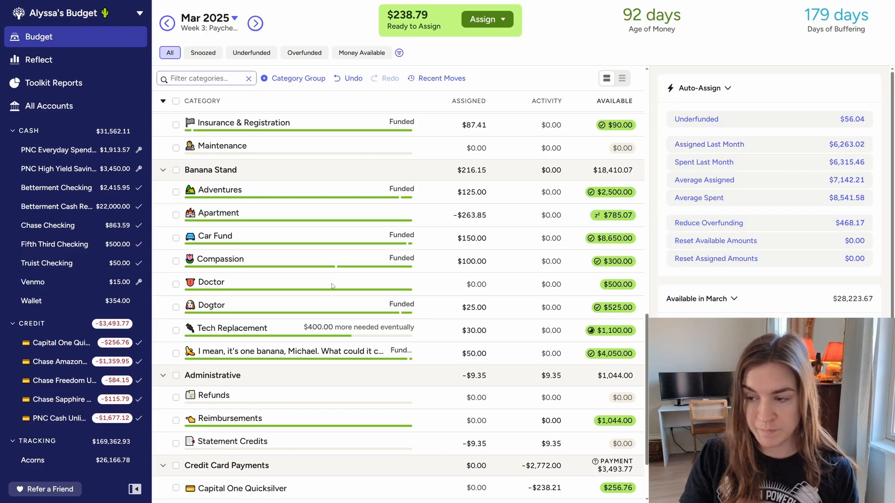
# Add $75 to the March assigned amount of the Compound it category in the Future group, and deselect the category
pyautogui.scroll(2, 516, 324)
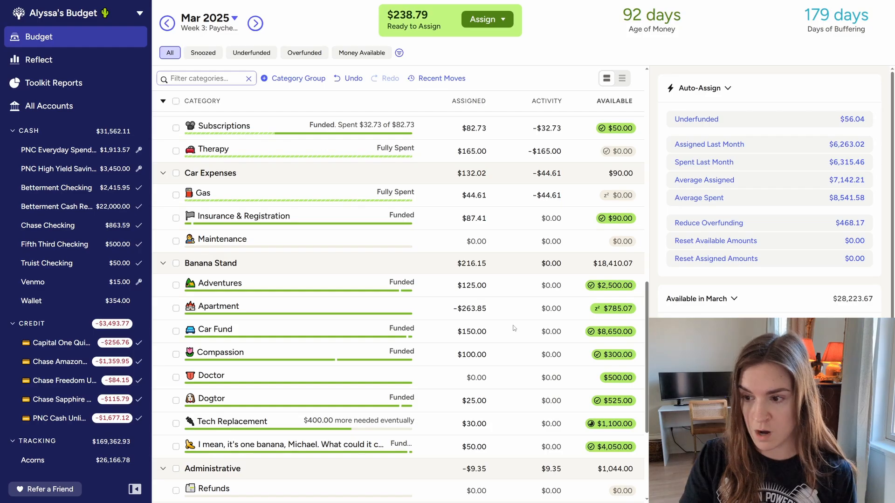
pyautogui.scroll(10, 515, 328)
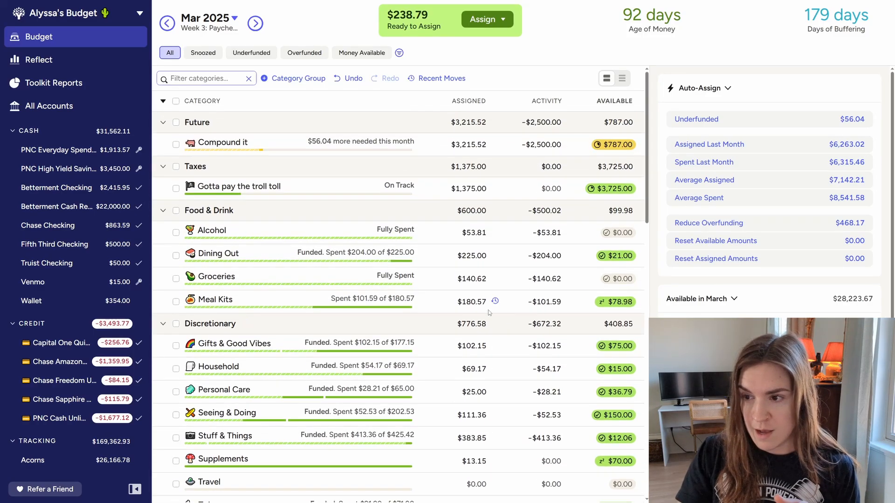
pyautogui.click(289, 144)
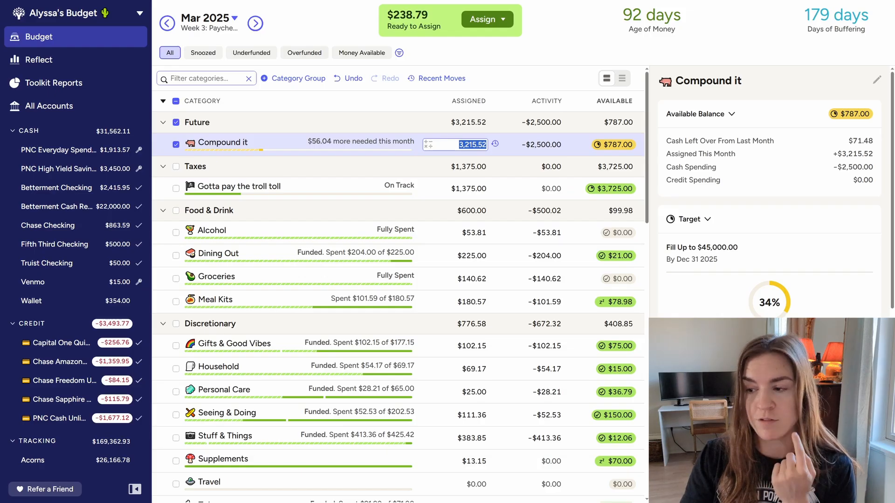
pyautogui.click(313, 153)
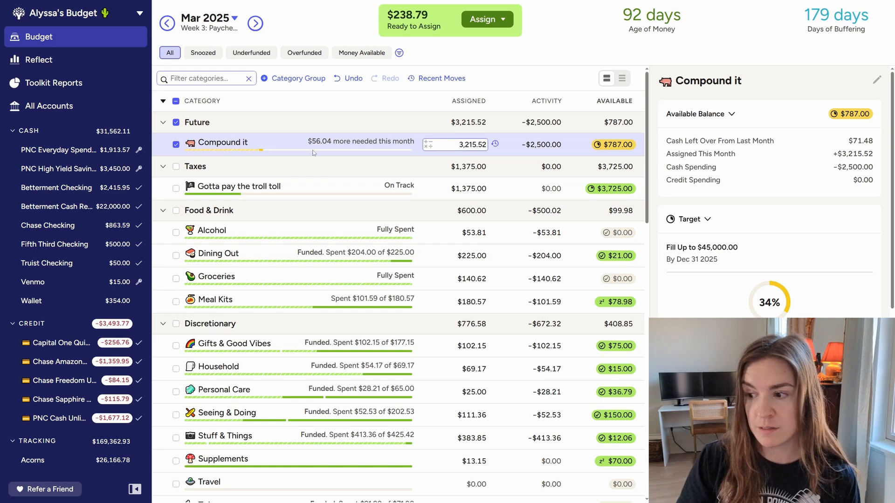
pyautogui.write('+')
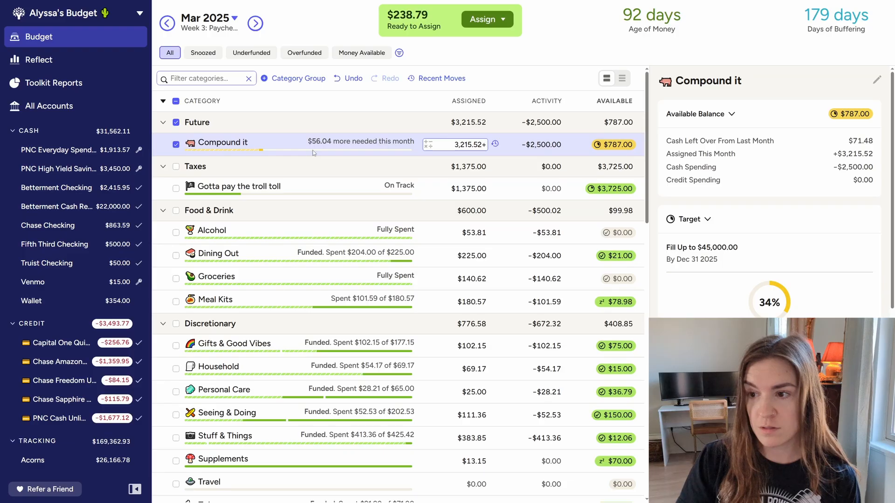
pyautogui.write('75')
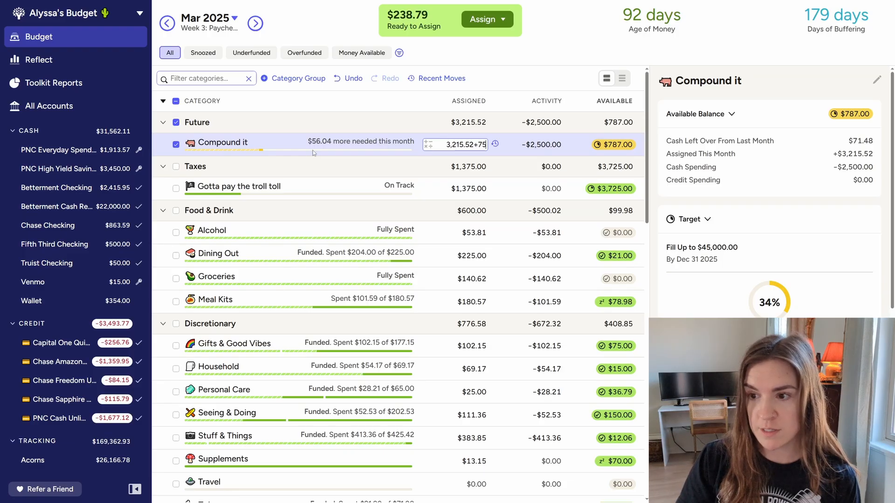
pyautogui.press('Return')
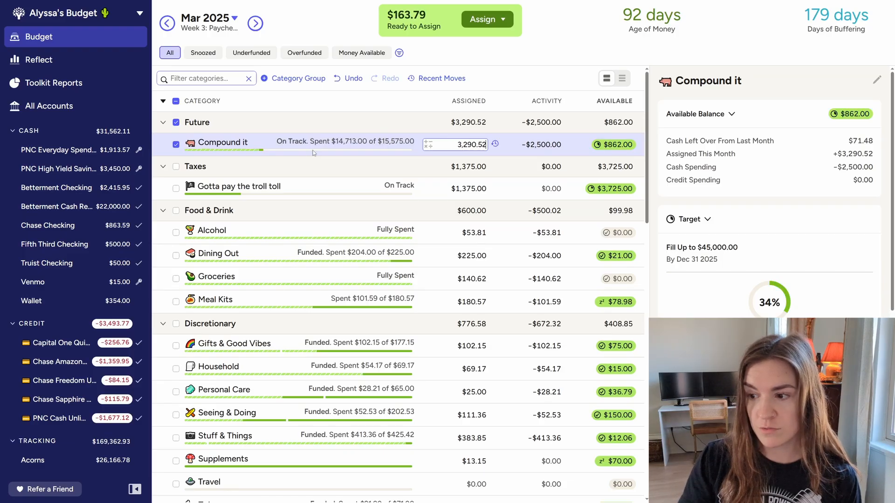
pyautogui.click(176, 145)
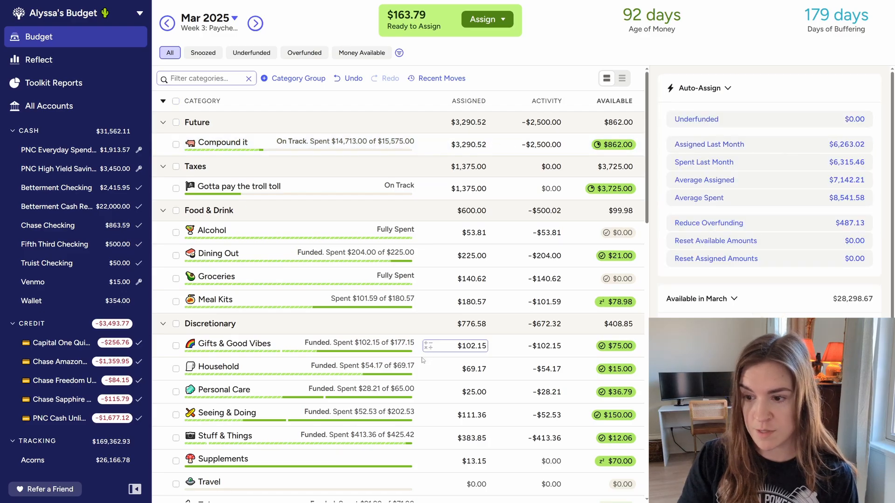
# Add $100 to the March assigned amount of the Apartment category in the Banana Stand group, and deselect the category
pyautogui.scroll(-3, 404, 367)
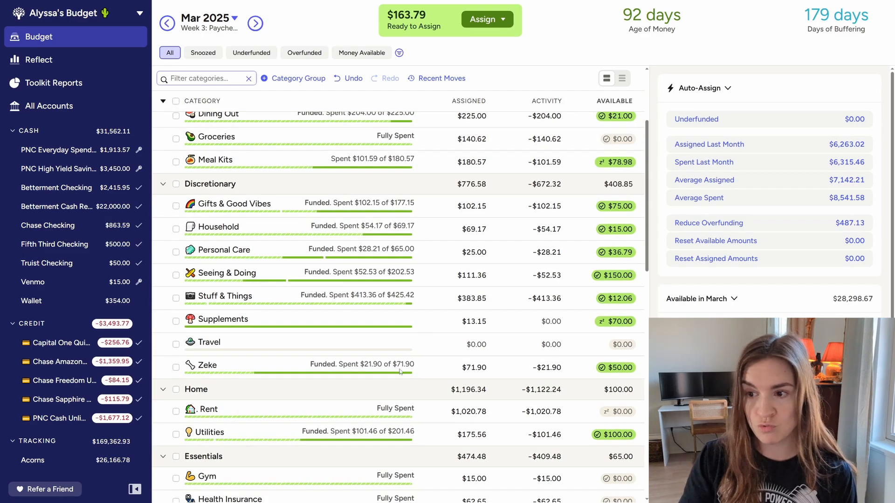
pyautogui.scroll(-6, 399, 371)
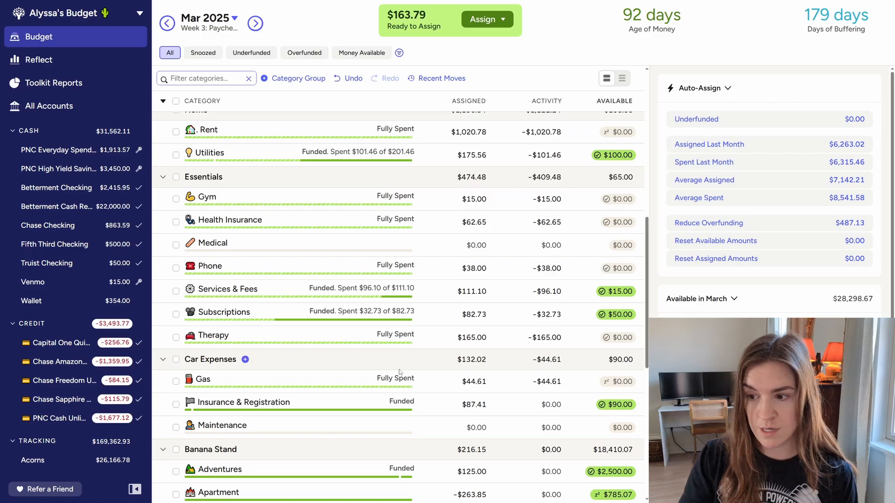
pyautogui.scroll(-5, 399, 372)
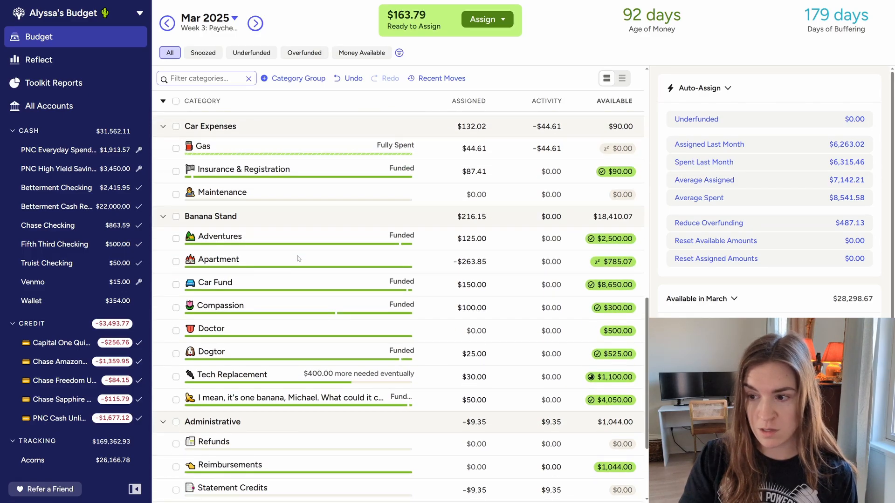
pyautogui.click(298, 259)
pyautogui.write('+100')
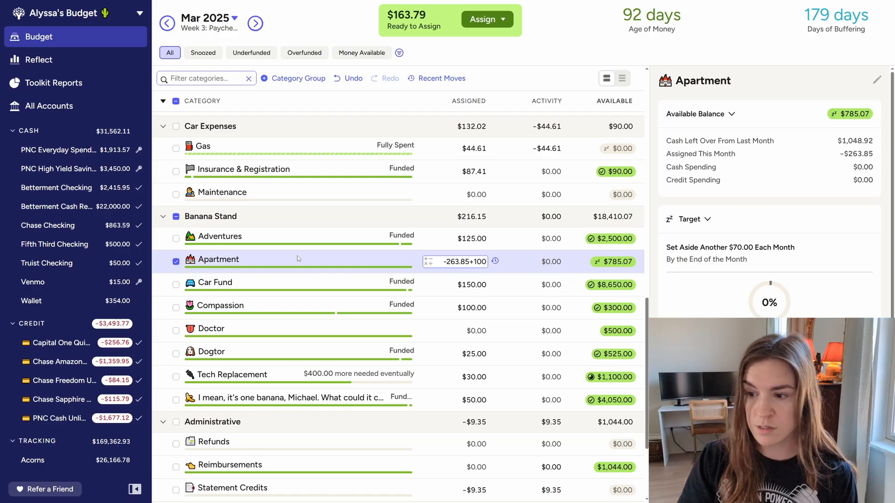
pyautogui.press('Return')
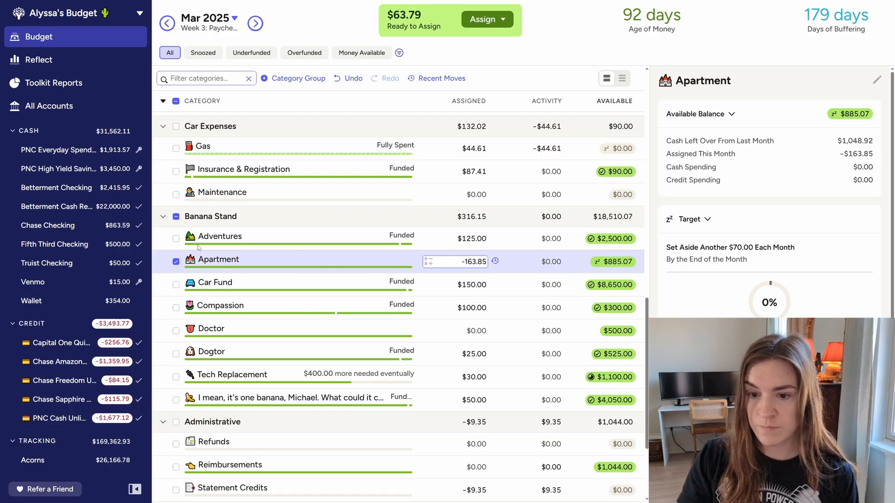
pyautogui.click(176, 262)
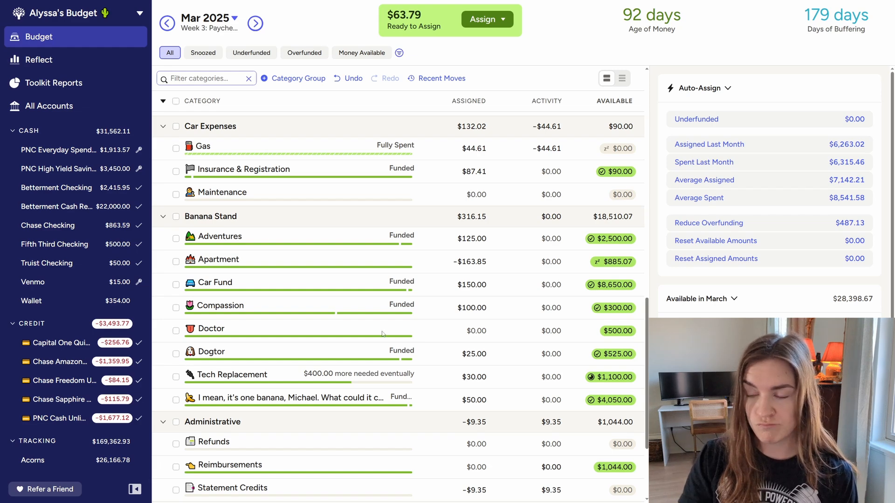
# Add $25 to the March assigned amount of the Gifts & Good Vibes category in the Discretionary group
pyautogui.scroll(5, 433, 354)
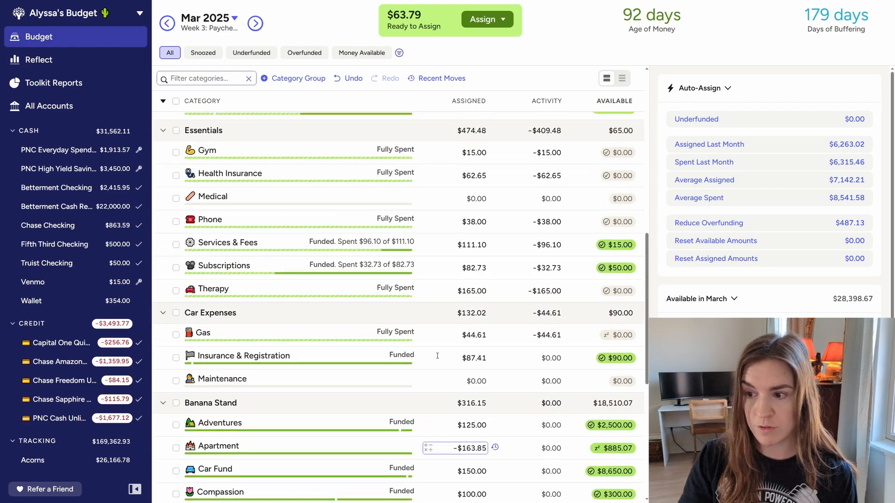
pyautogui.scroll(5, 437, 355)
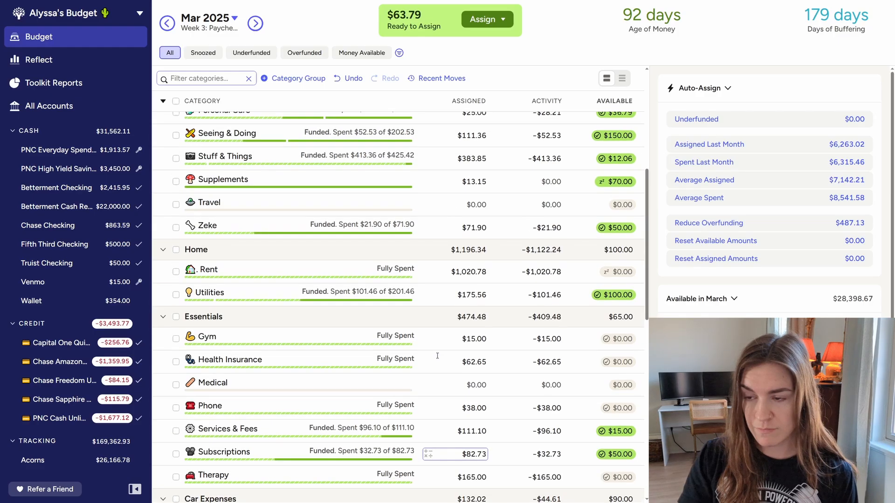
pyautogui.scroll(3, 438, 357)
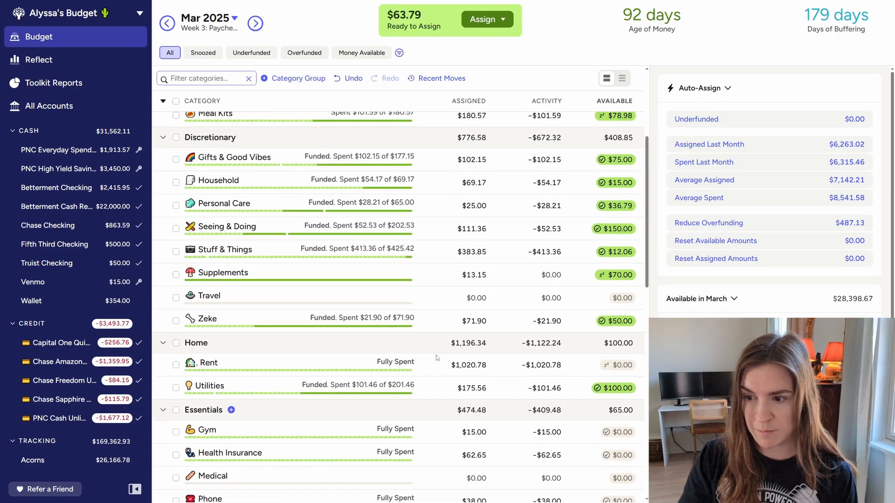
pyautogui.scroll(2, 437, 358)
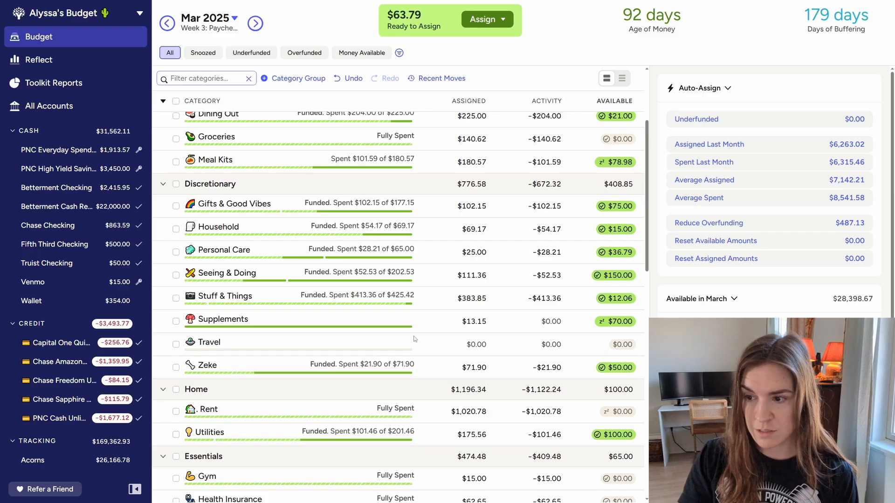
pyautogui.scroll(3, 415, 339)
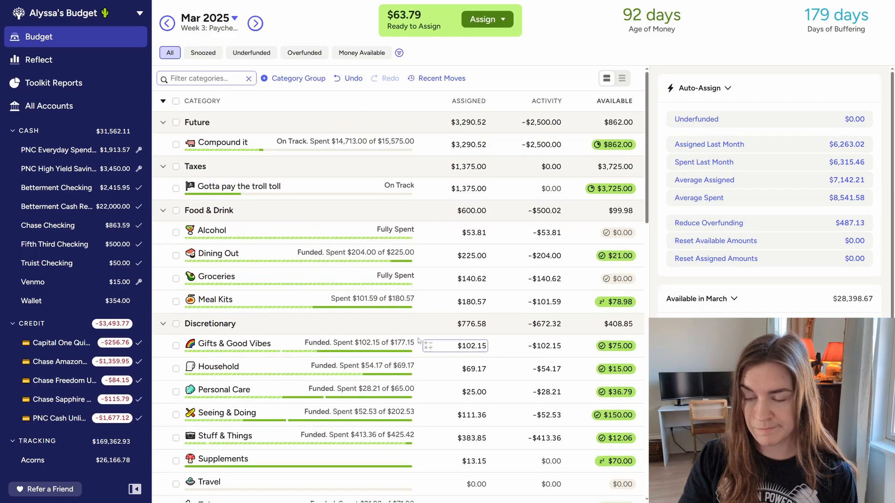
pyautogui.click(433, 346)
pyautogui.write('+25')
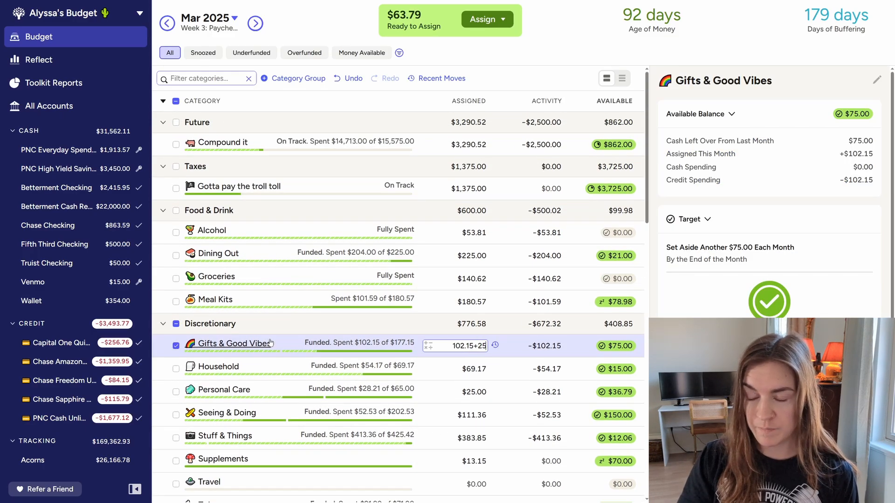
pyautogui.press('Return')
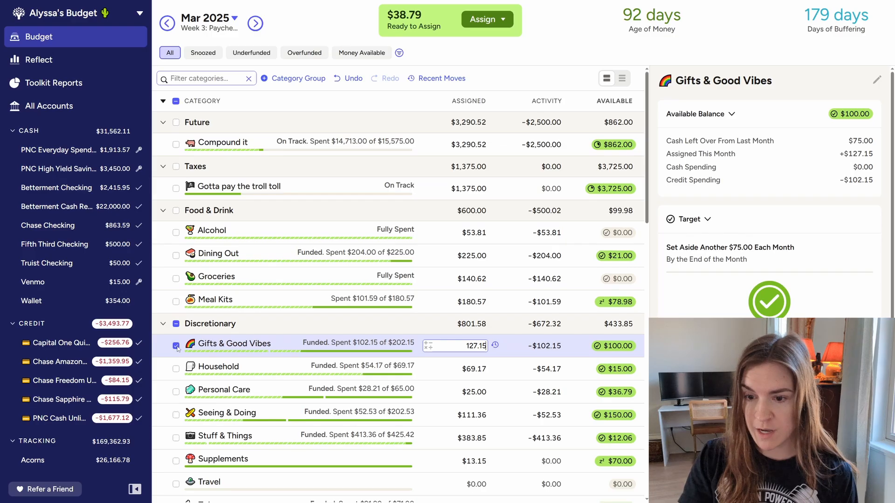
# Deselect Gifts & Good Vibes, add $25 to the March assigned amount of the Compound it category in the Future group, and deselect it
pyautogui.click(176, 346)
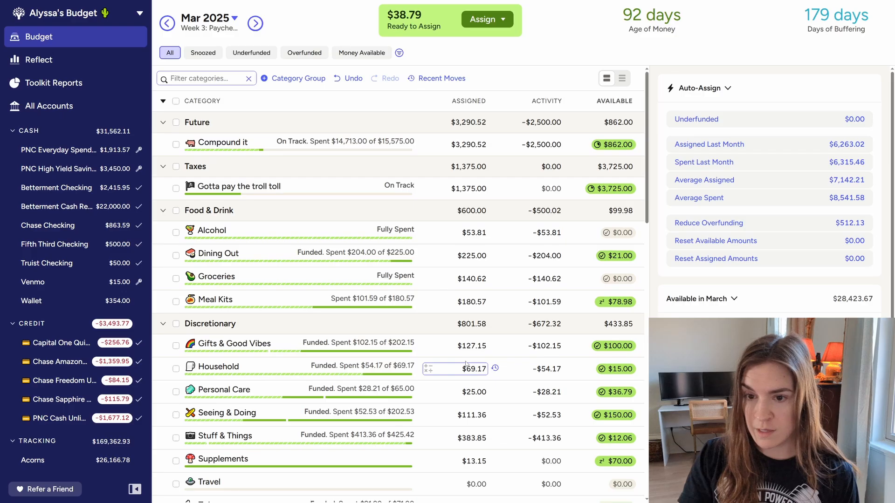
pyautogui.scroll(-6, 466, 364)
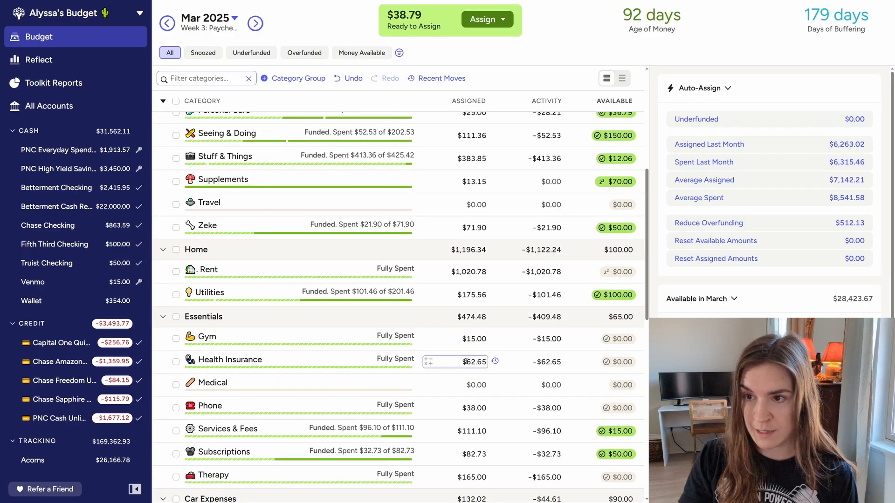
pyautogui.scroll(6, 466, 361)
pyautogui.click(294, 143)
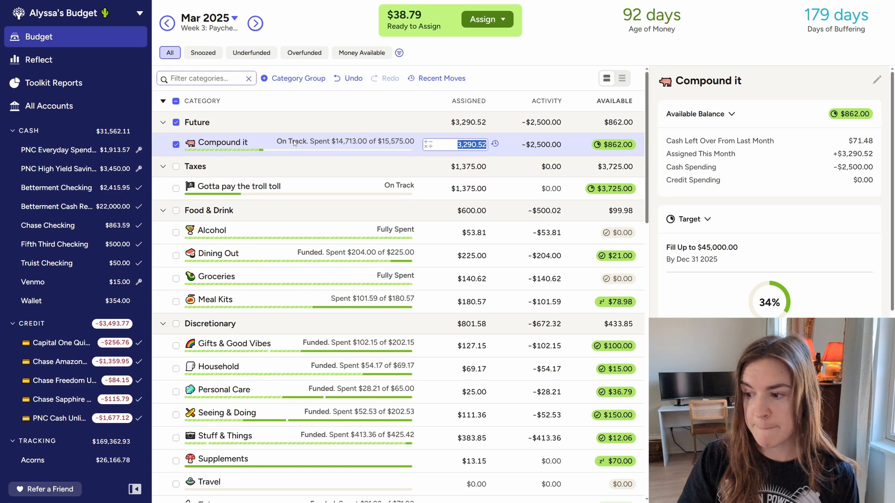
pyautogui.press('Right')
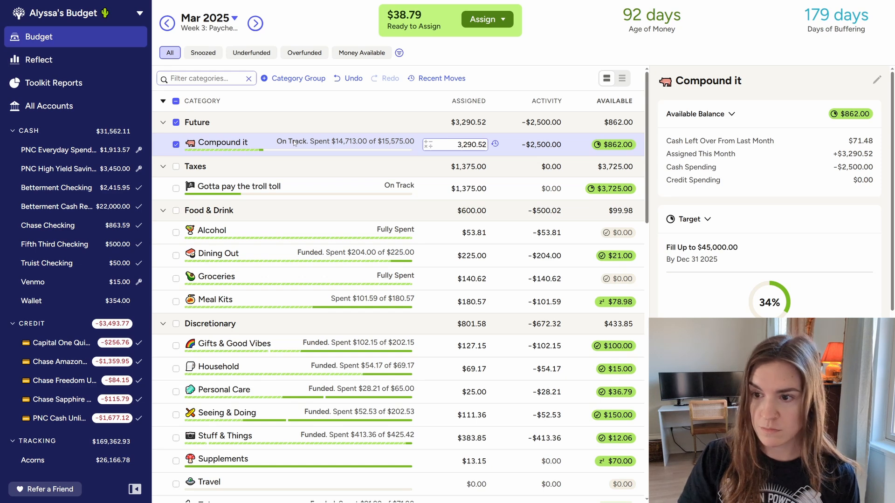
pyautogui.write('+25')
pyautogui.press('Return')
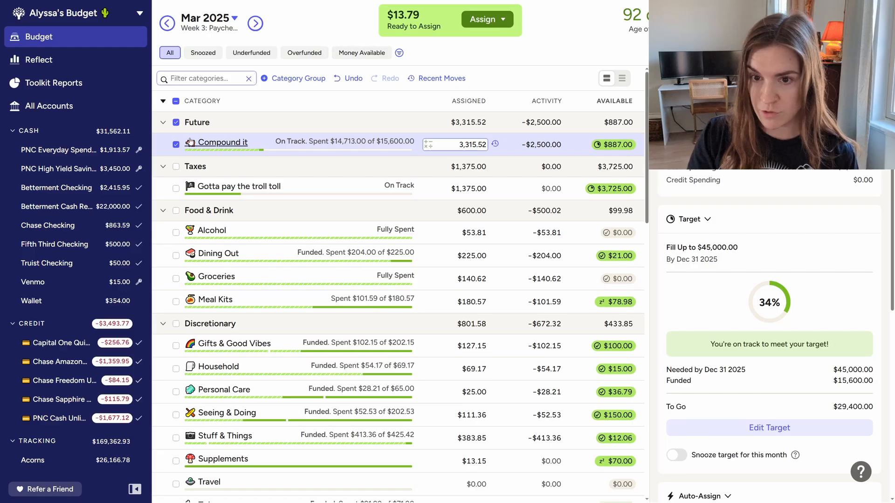
pyautogui.click(176, 123)
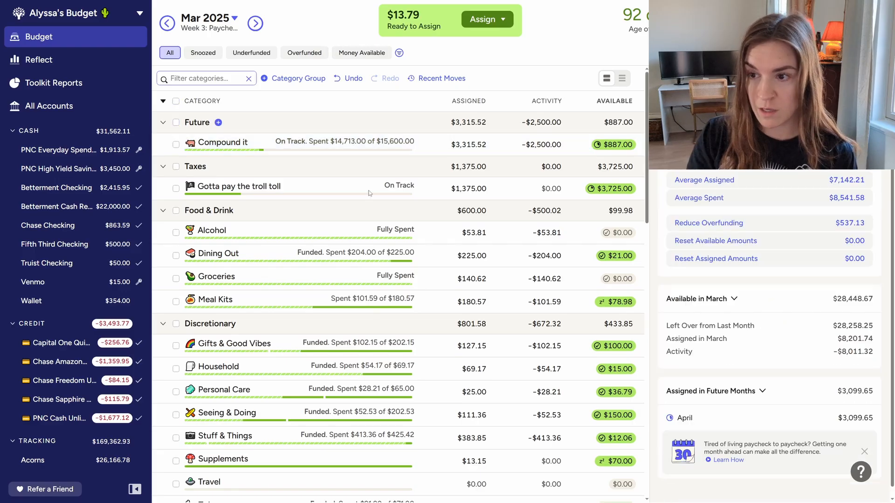
# Add $13.79 to the March assigned amount of the Apartment category in the Banana Stand group, and deselect the category
pyautogui.scroll(-8, 480, 369)
pyautogui.scroll(-8, 479, 369)
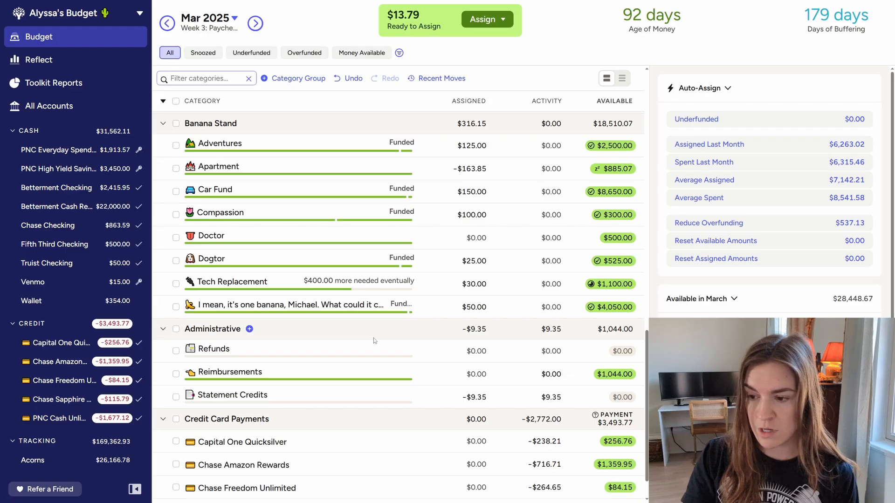
pyautogui.scroll(2, 374, 340)
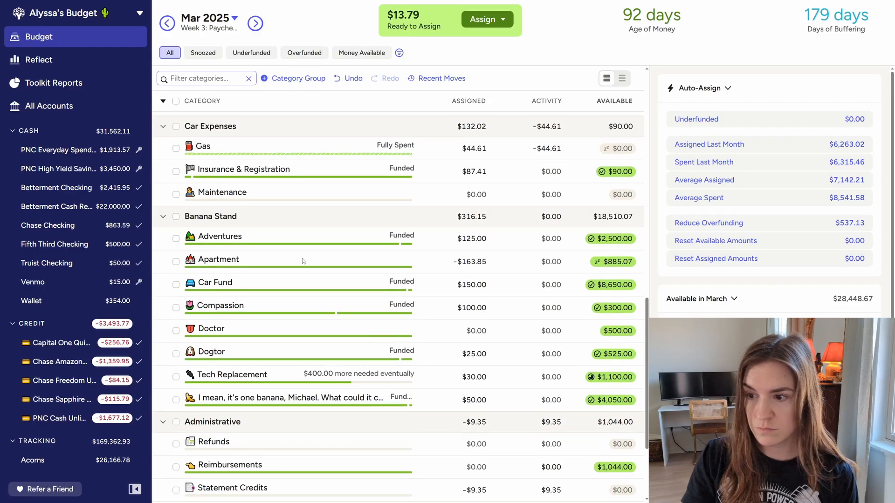
pyautogui.click(302, 261)
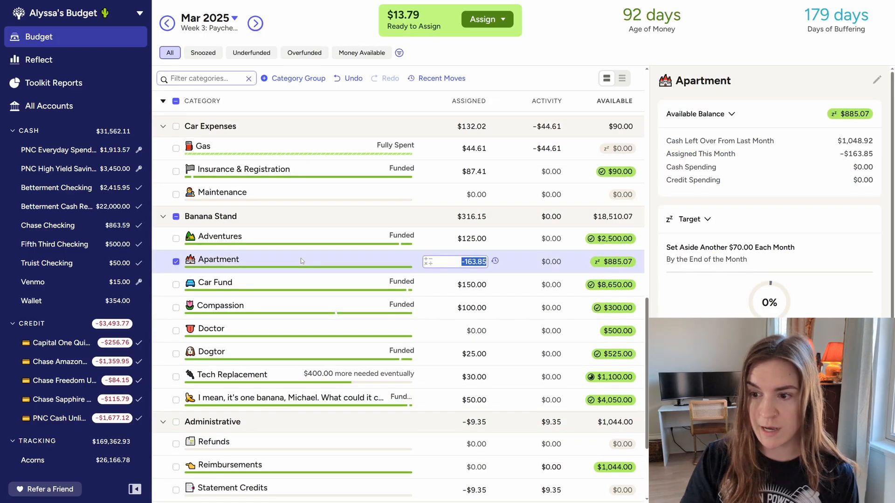
pyautogui.write('+13')
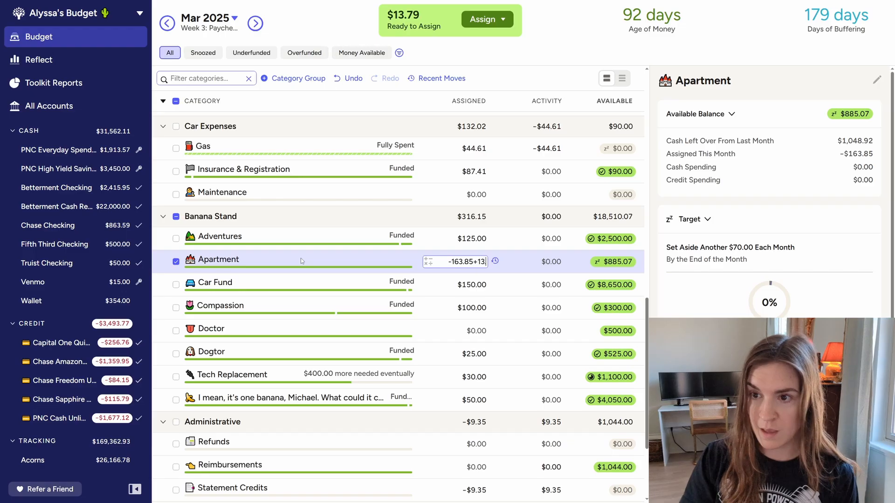
pyautogui.write('.79')
pyautogui.press('Return')
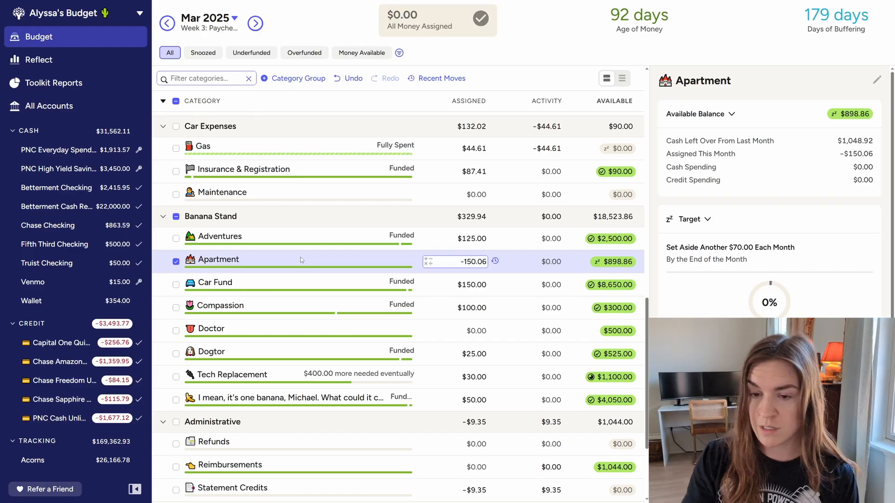
pyautogui.click(176, 261)
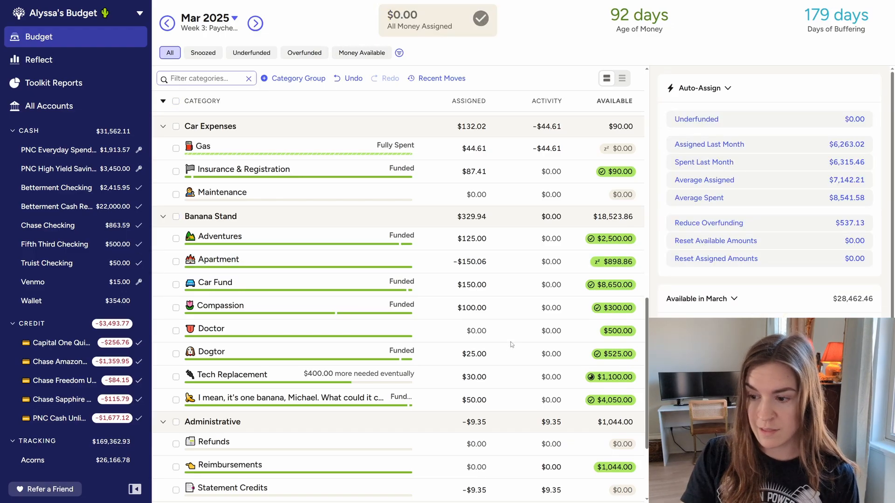
pyautogui.scroll(-2, 510, 345)
pyautogui.scroll(15, 464, 335)
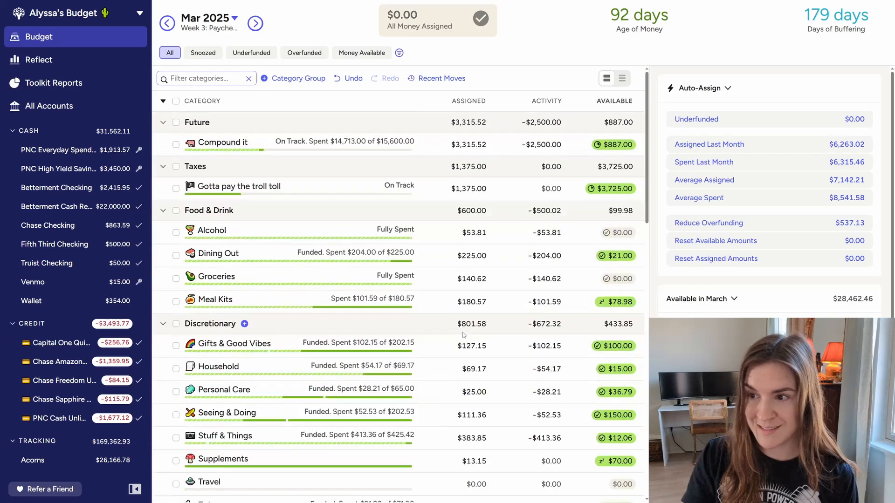